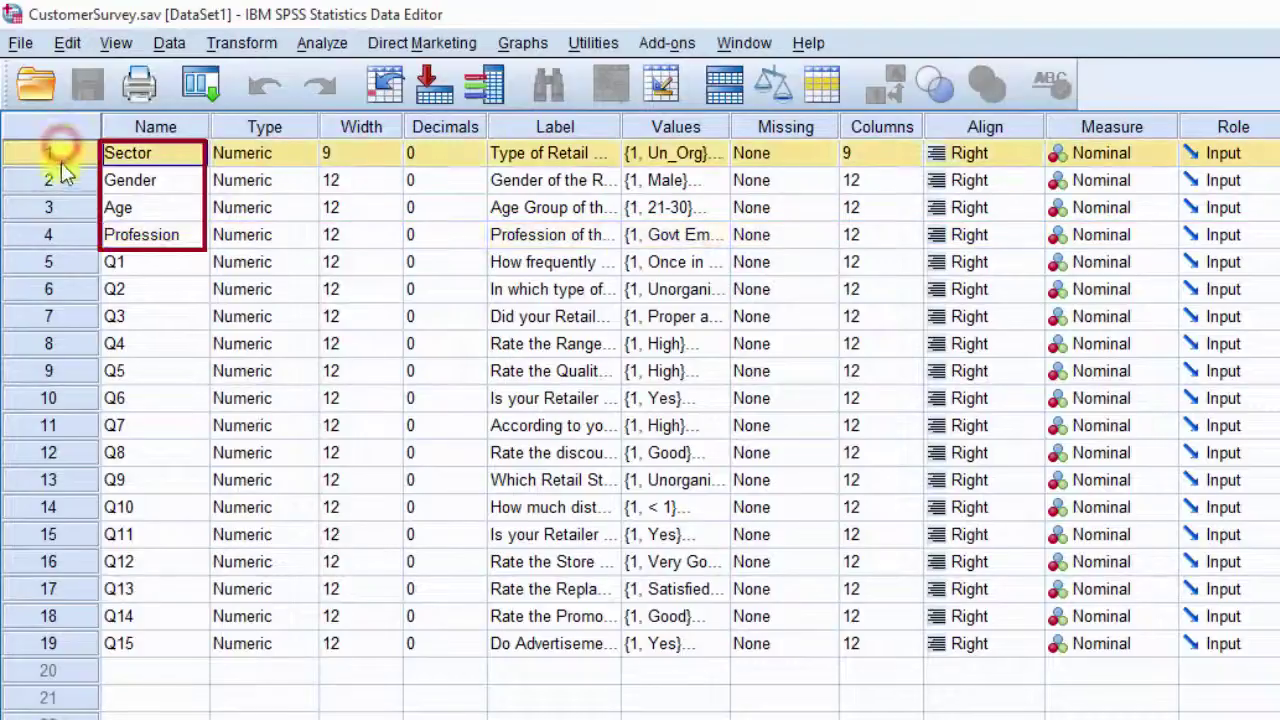
Step: Look through the variable definitions, from the demographic variables Gender, Age and Profession through the survey questions Q1 to Q14
click(61, 178)
click(60, 207)
click(62, 234)
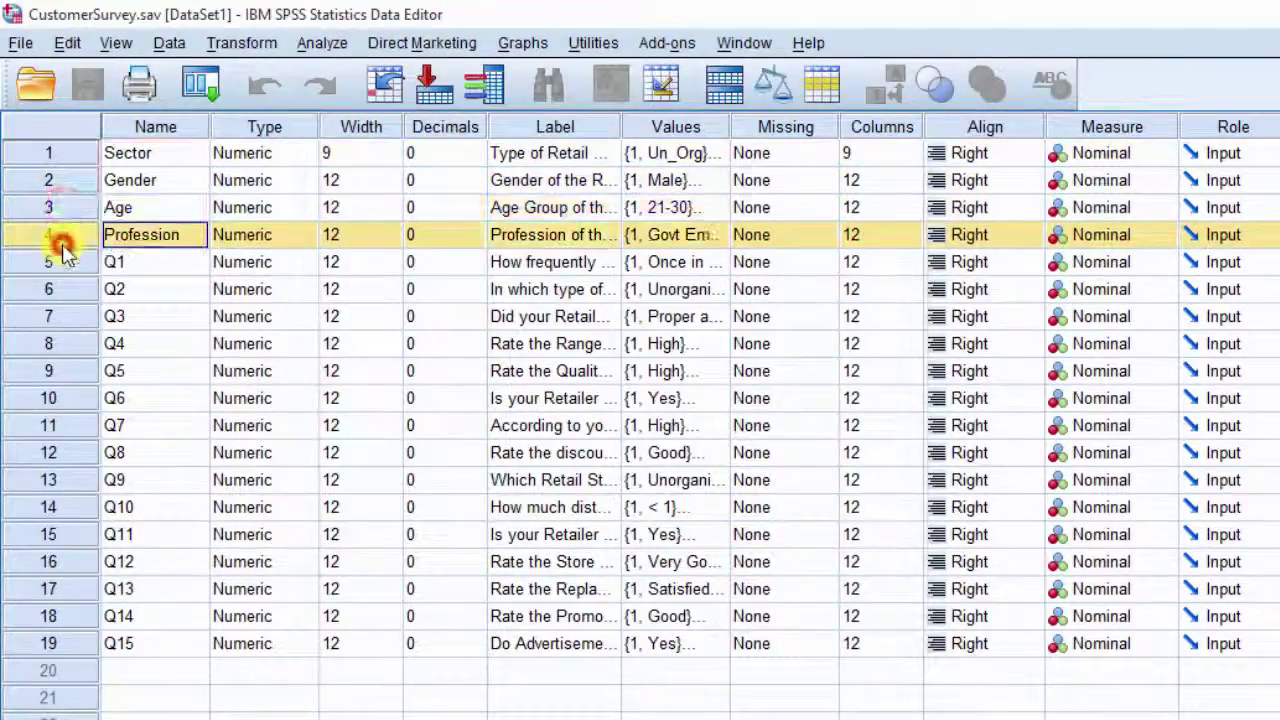
click(62, 263)
click(62, 289)
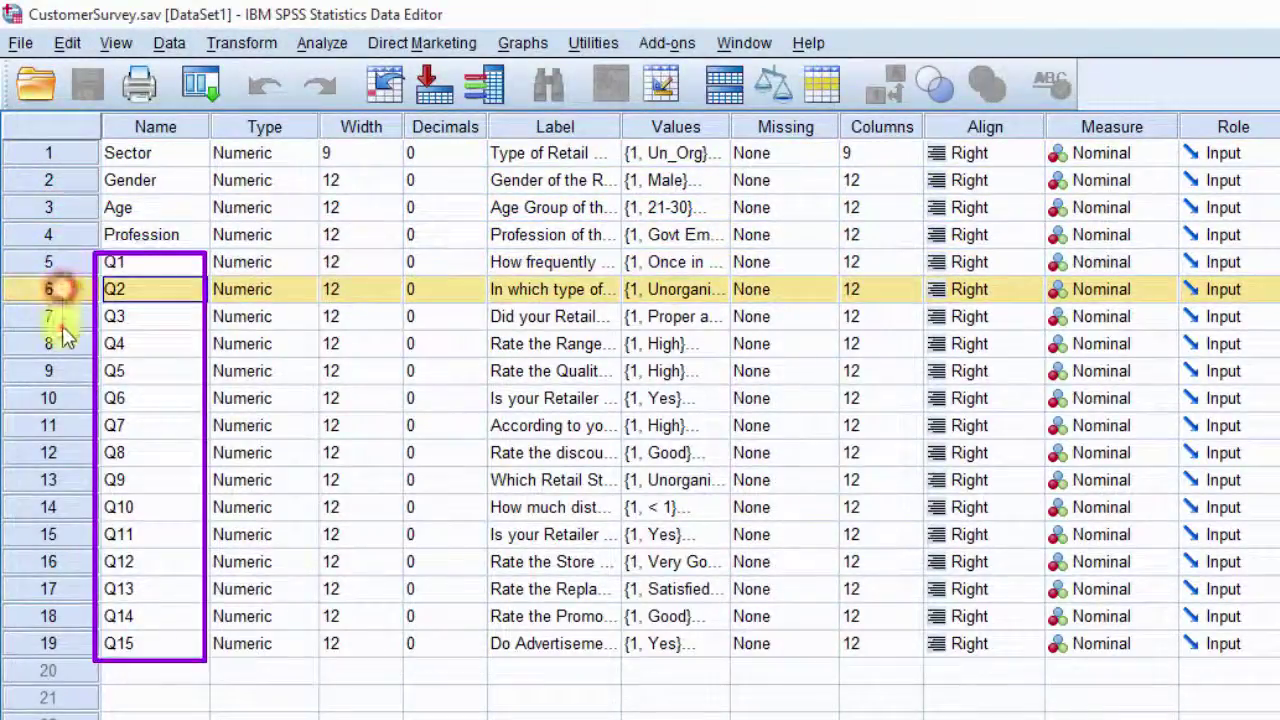
click(62, 316)
drag(62, 343, 60, 425)
click(52, 480)
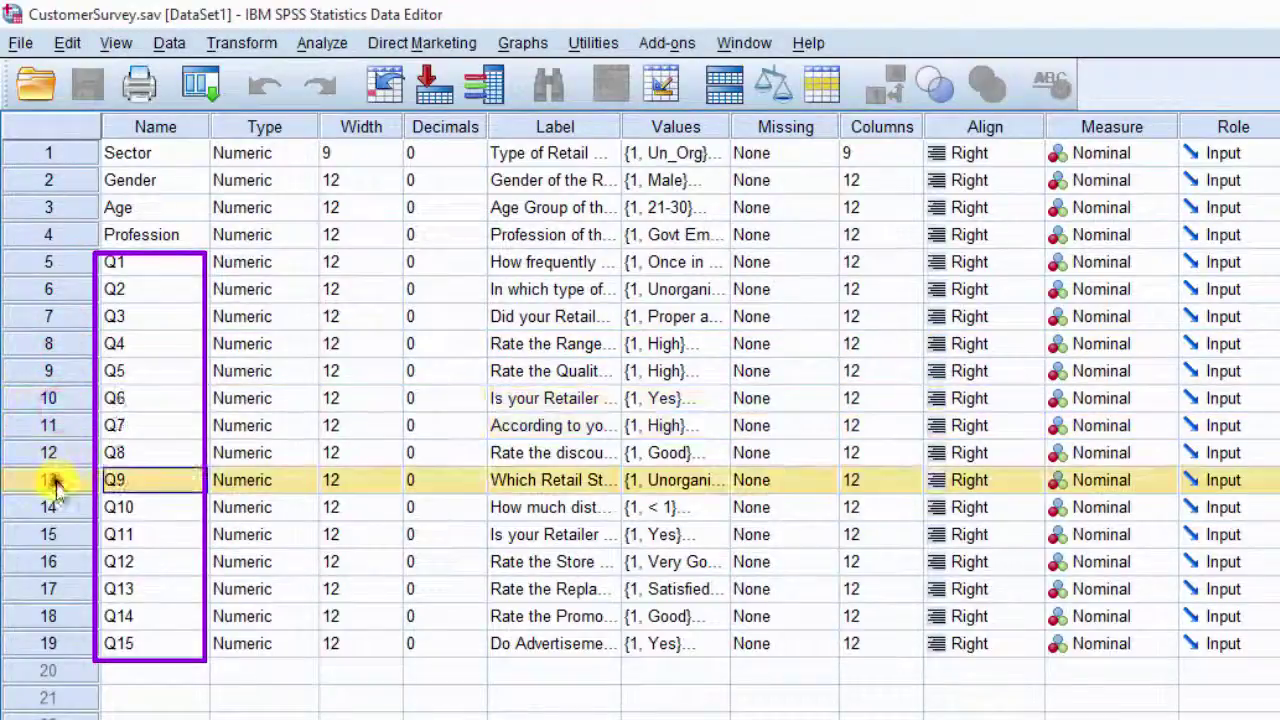
click(52, 534)
click(50, 616)
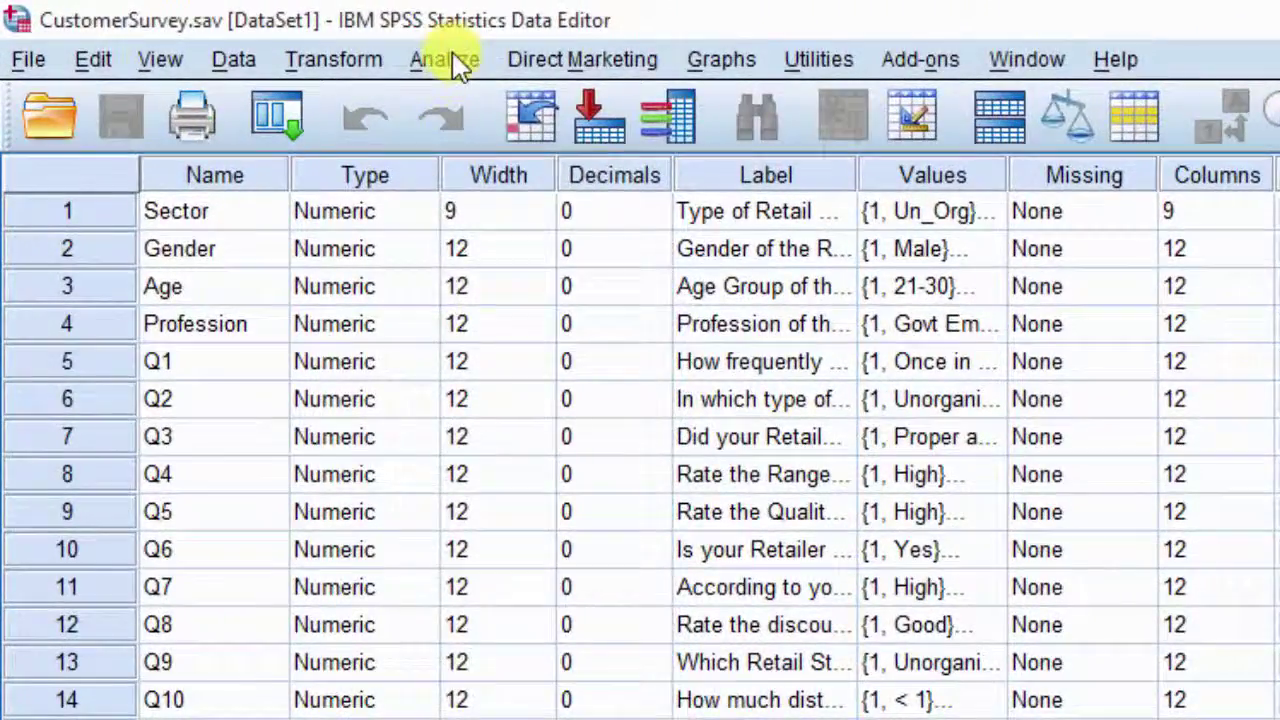
Step: Start a Frequencies analysis and add all the survey variables to its variable list
click(452, 60)
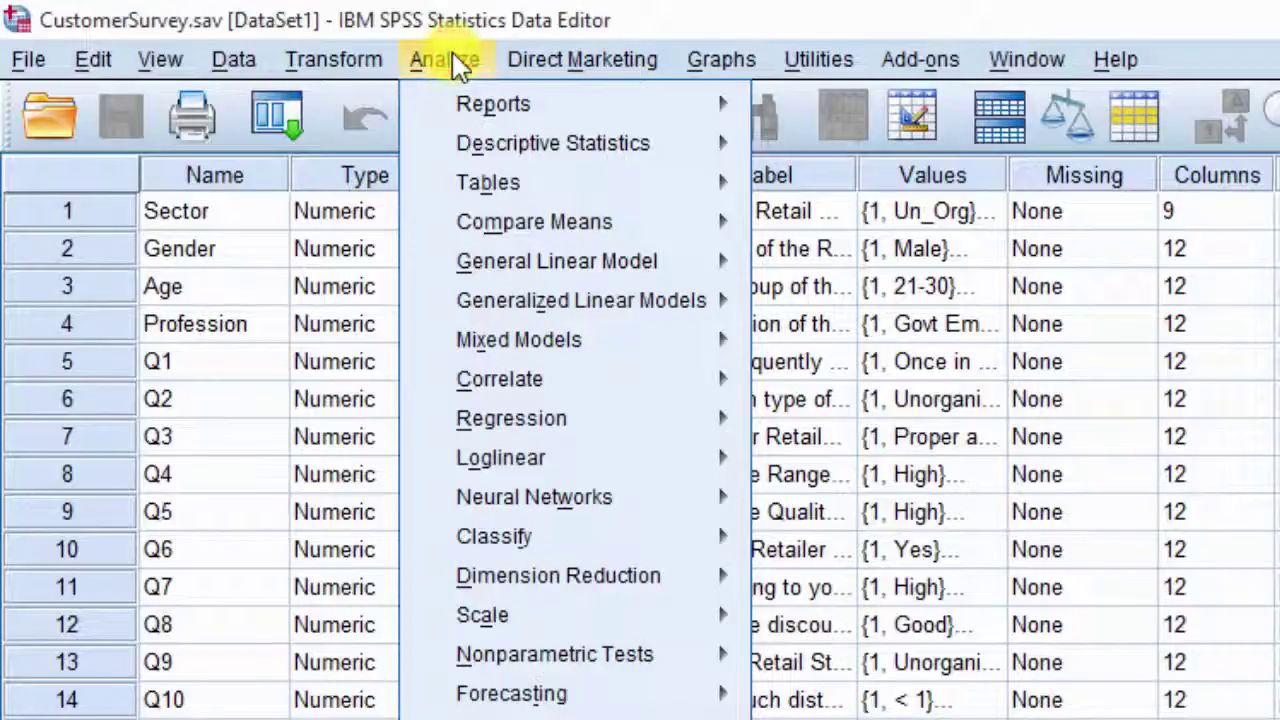
mouse_move(483, 141)
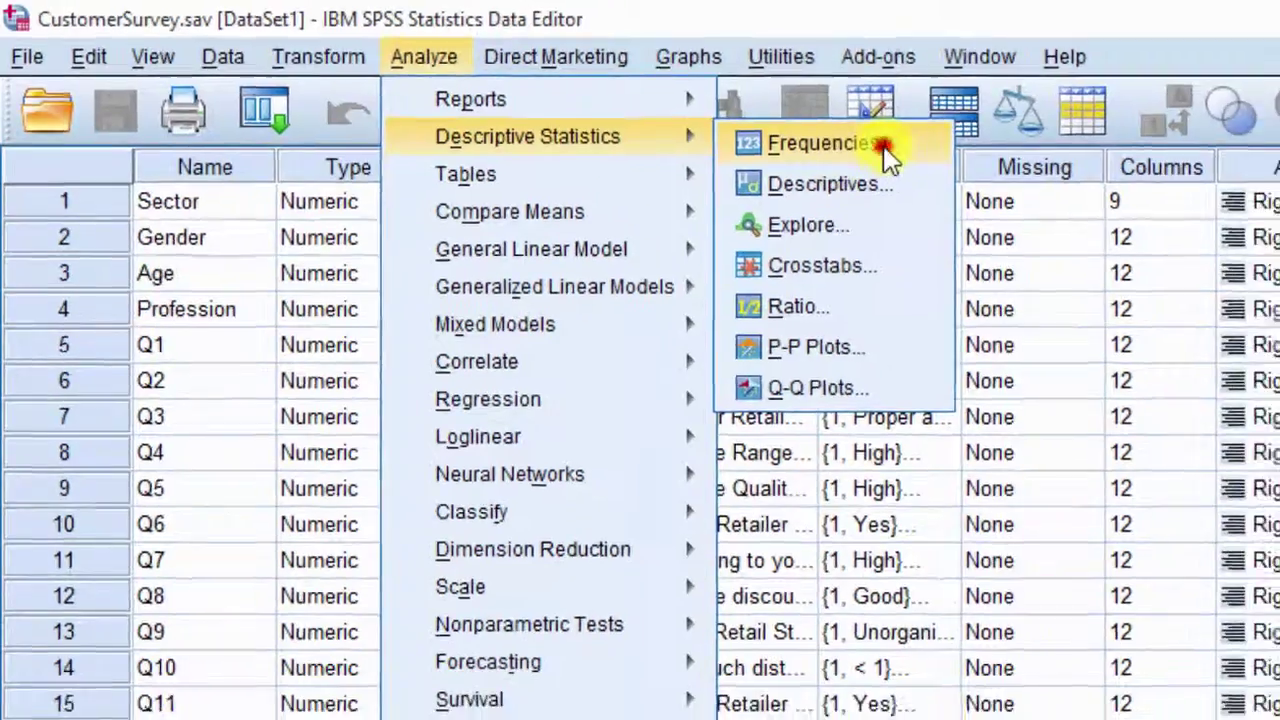
click(880, 152)
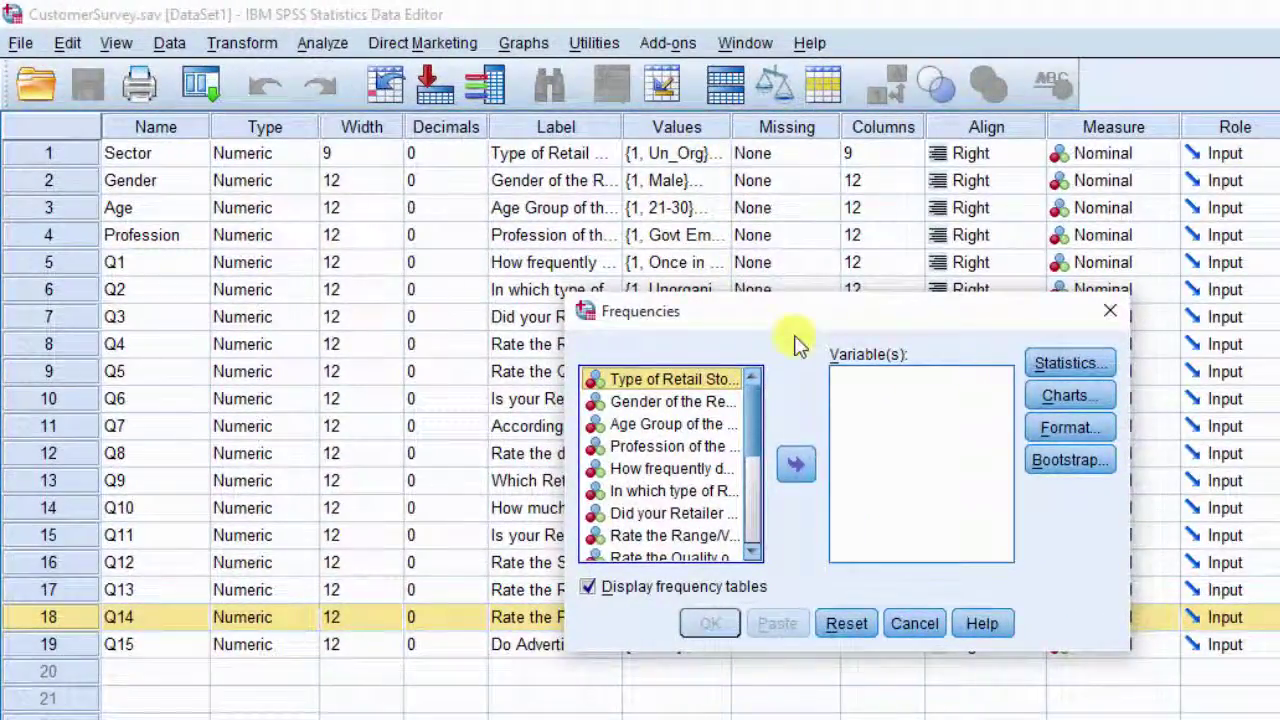
click(728, 383)
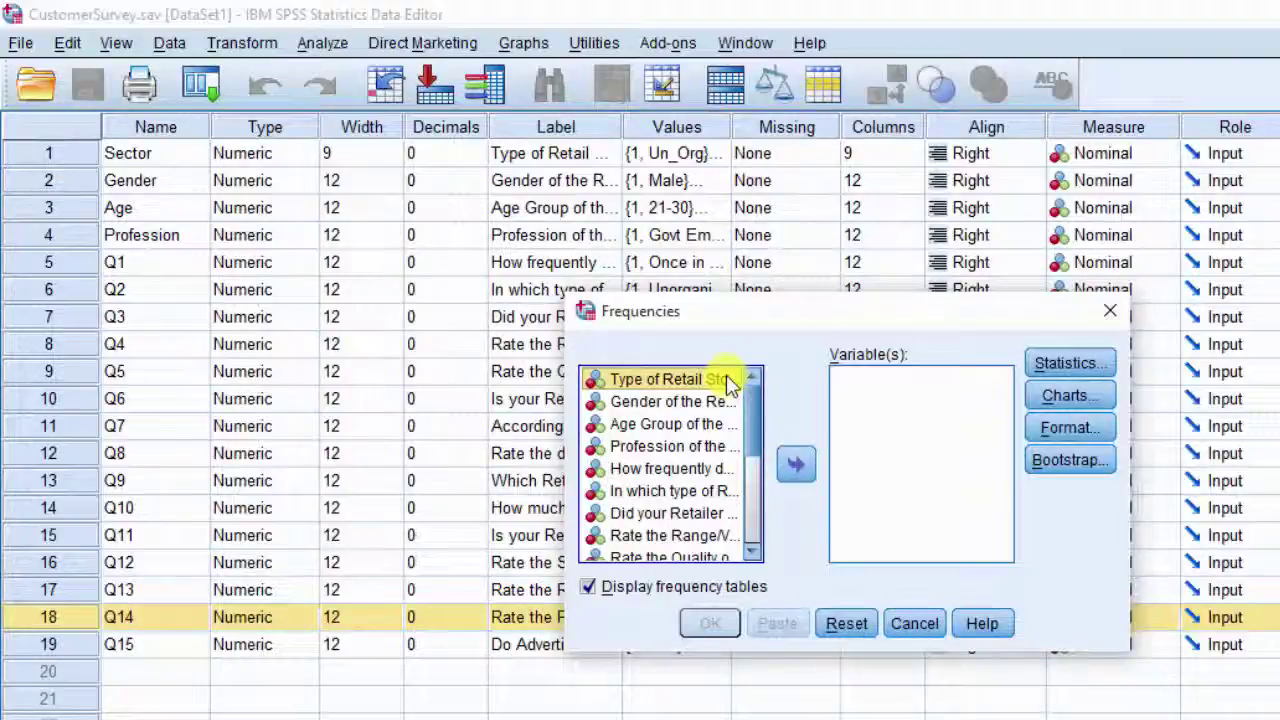
key(ctrl+a)
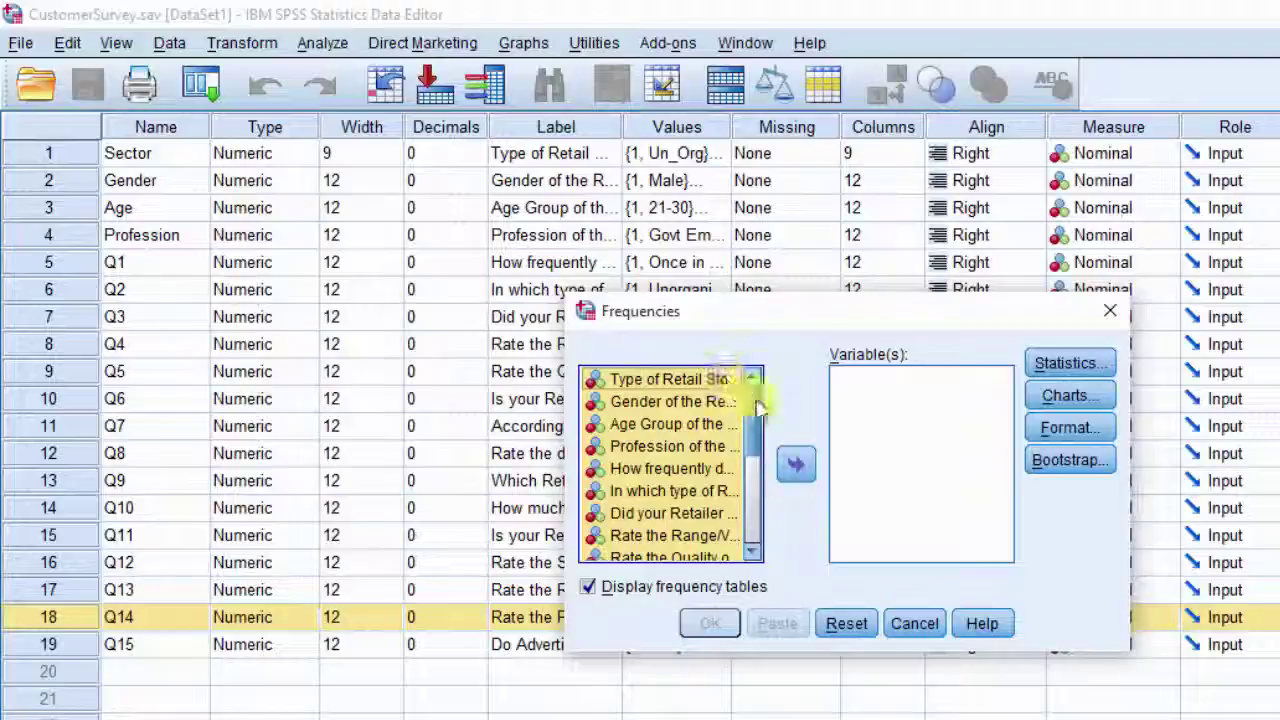
click(797, 470)
click(916, 424)
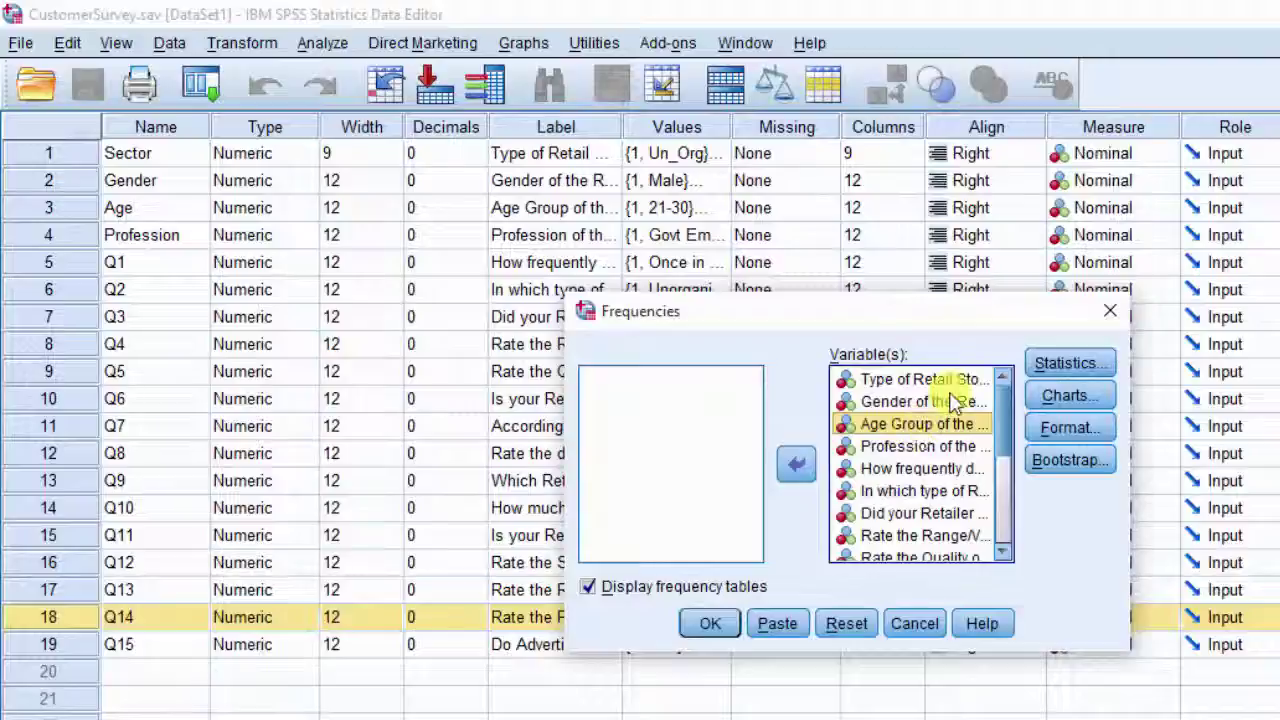
drag(1005, 424, 1005, 535)
scroll(1004, 512, up, 5)
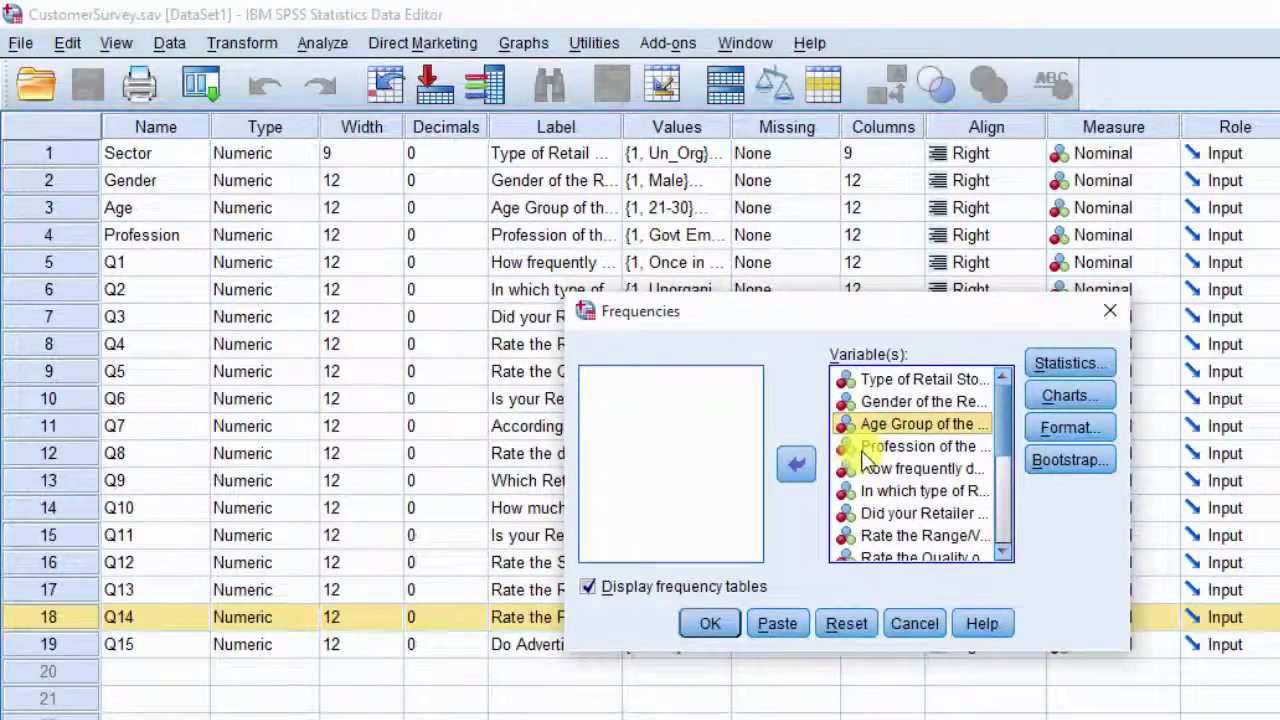
Step: Set the chart type of the Frequencies analysis to bar charts
click(1080, 396)
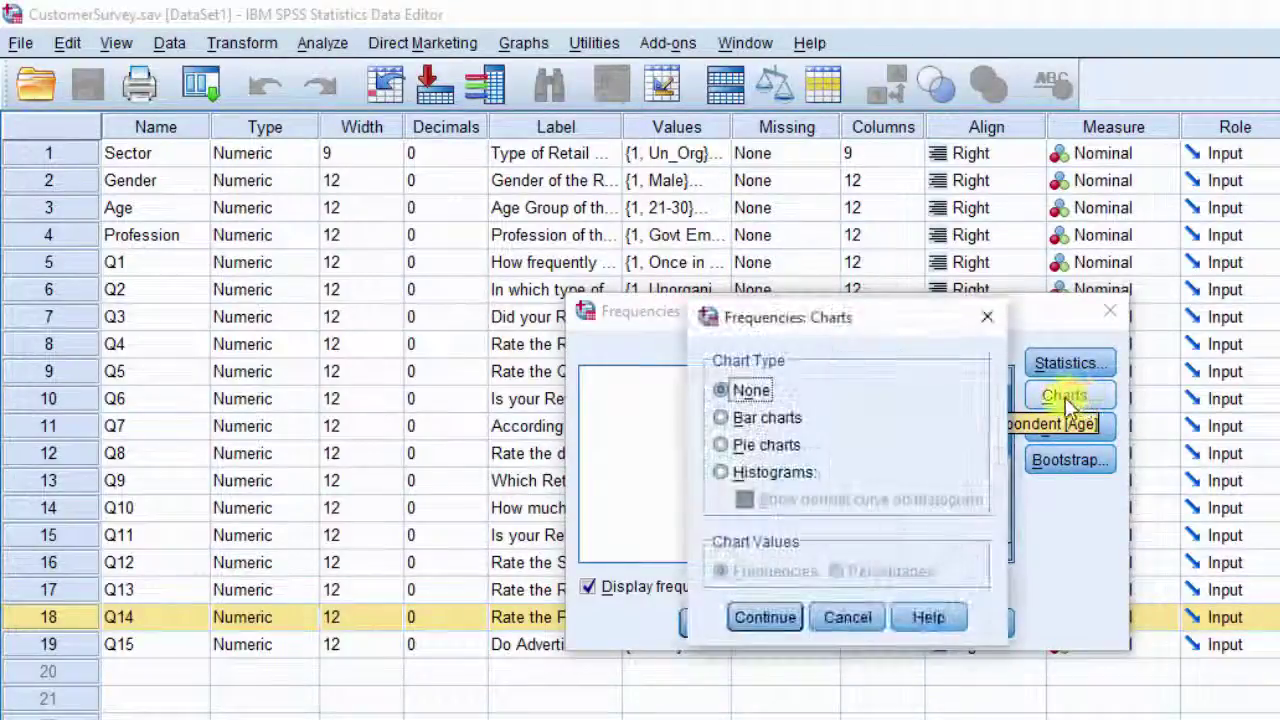
click(806, 424)
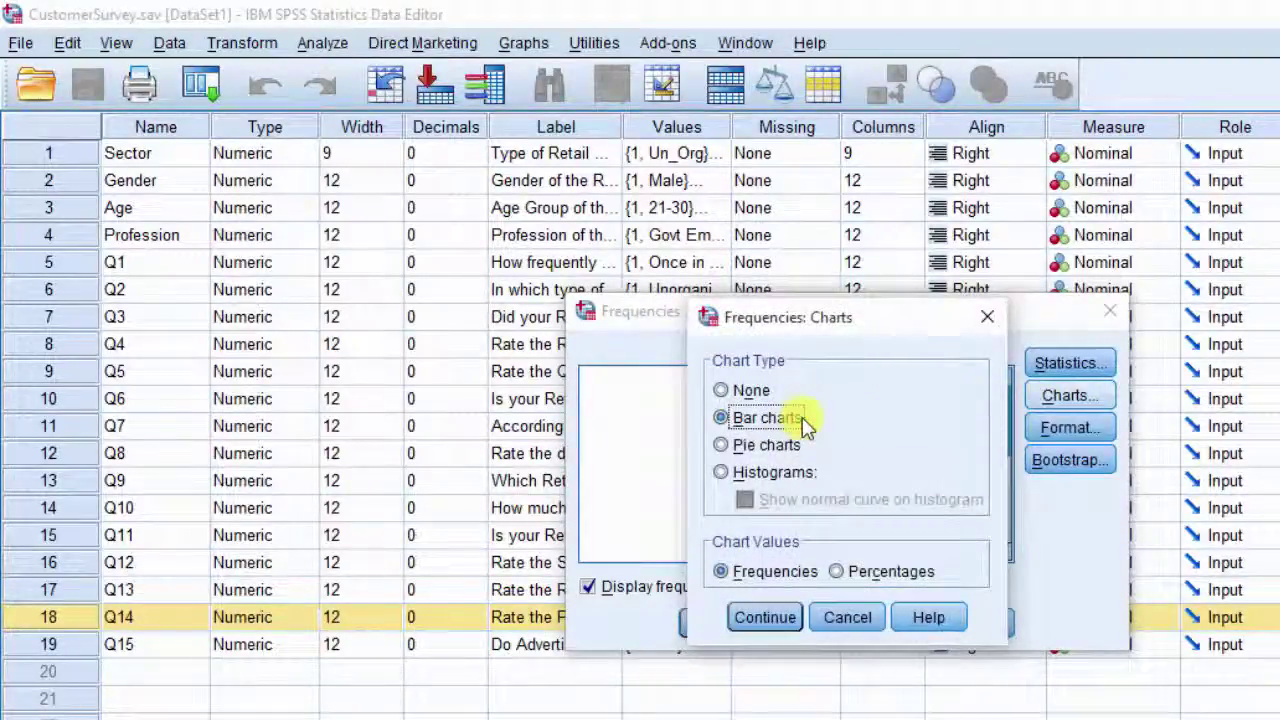
click(765, 615)
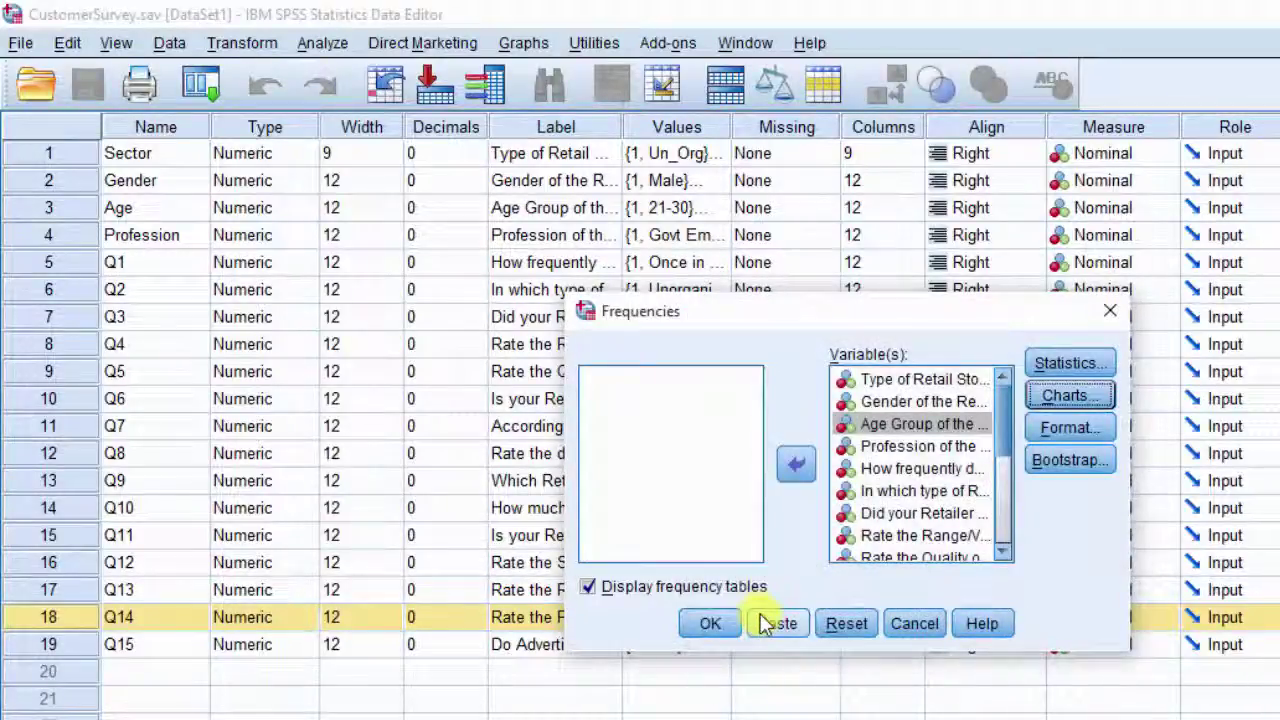
Step: Set the Frequencies format to organize output by variables and run the analysis
click(1058, 430)
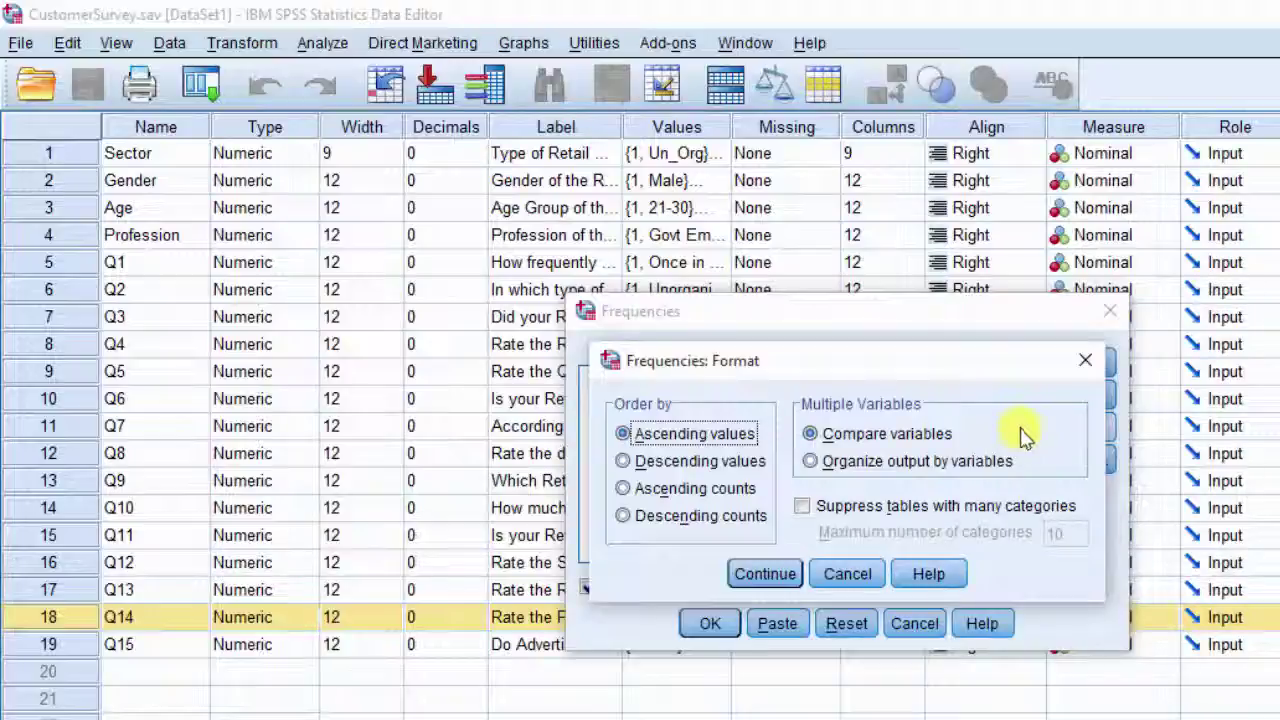
click(978, 466)
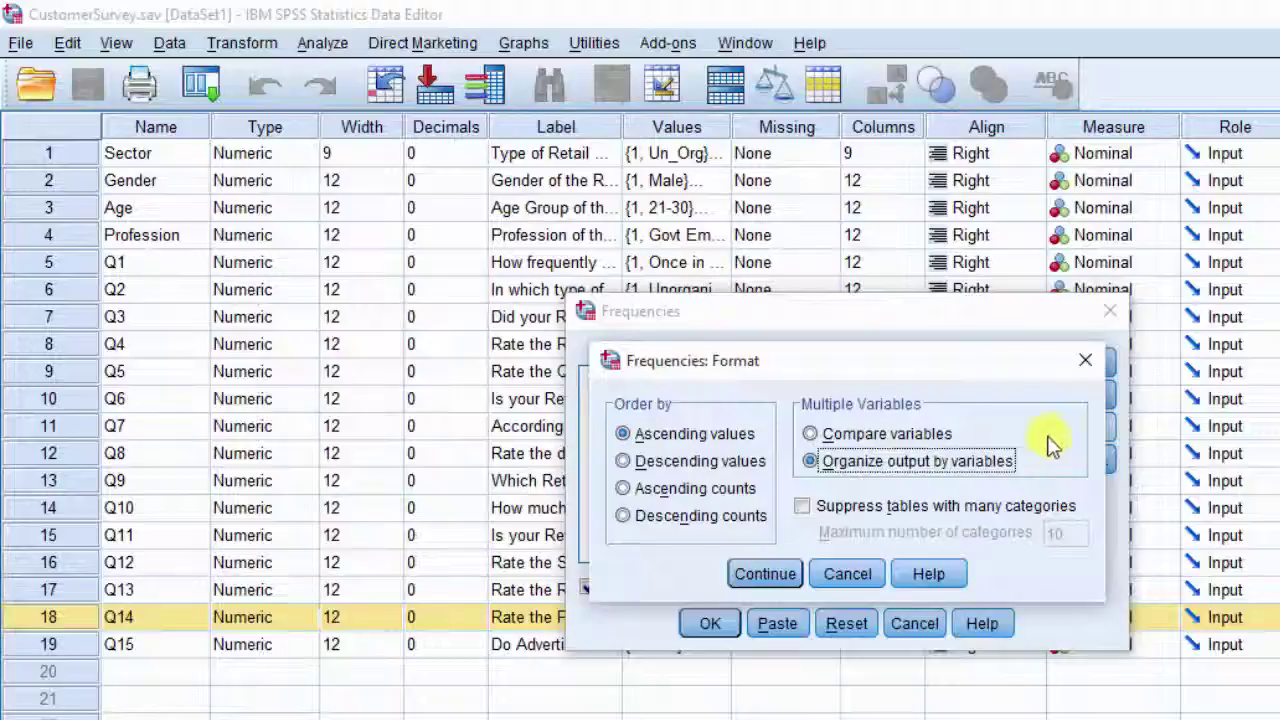
click(786, 570)
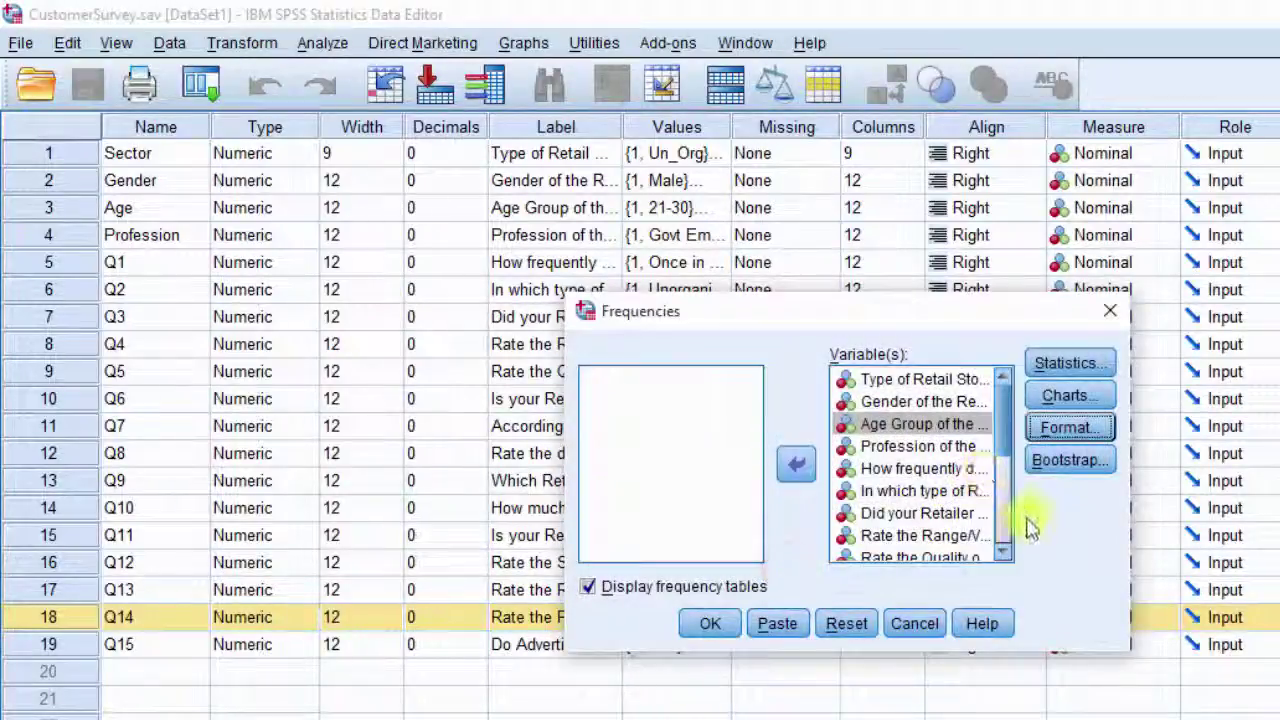
click(720, 623)
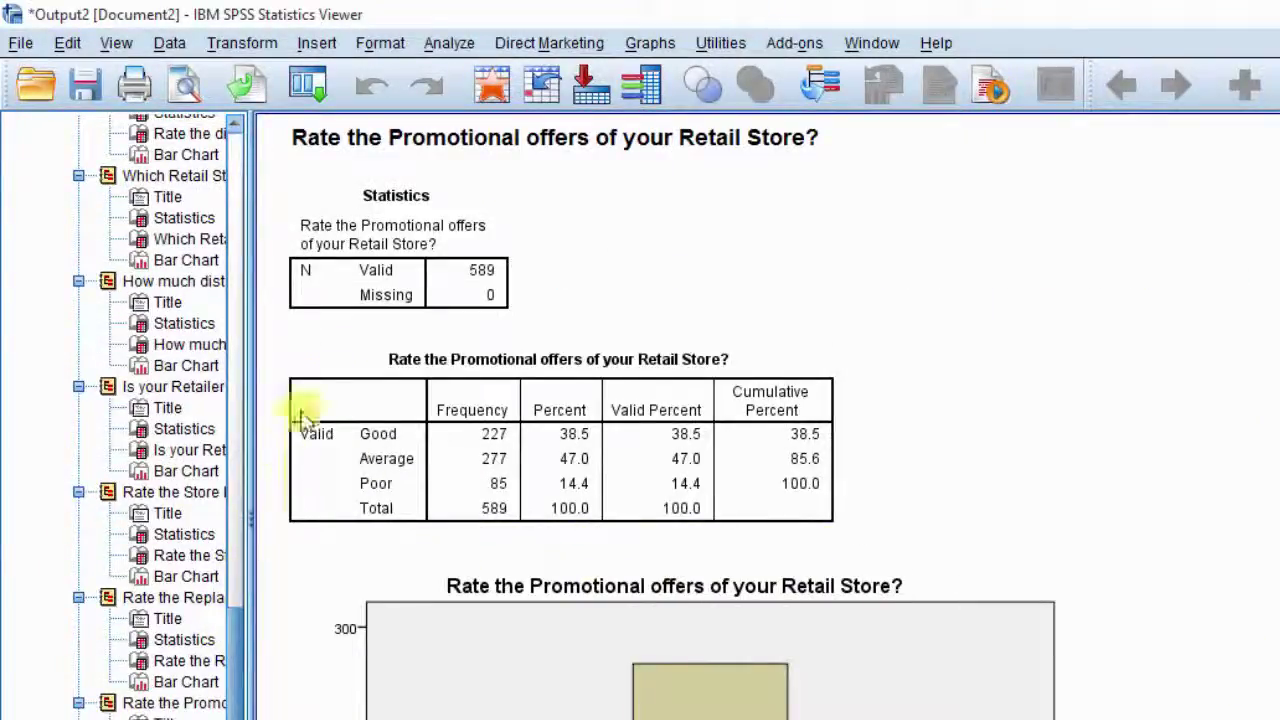
Step: Start a Crosstabs analysis with Gender of the Respondent as the row variable
click(442, 45)
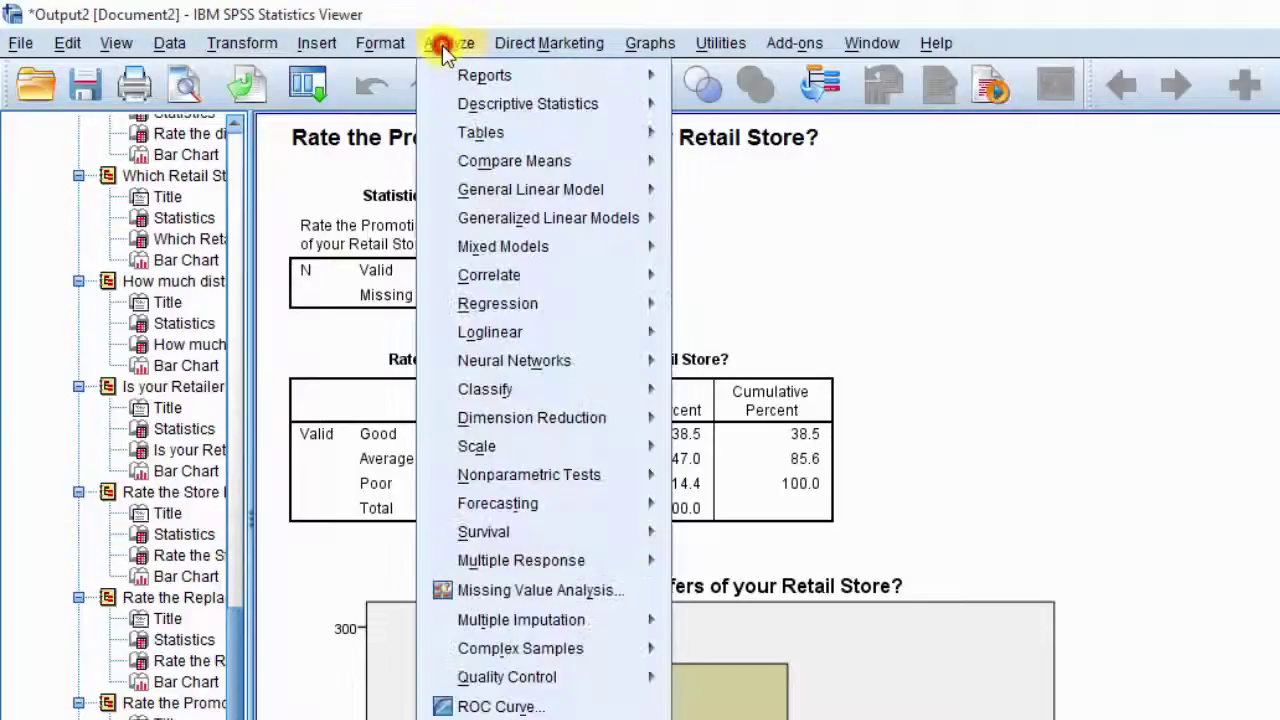
mouse_move(552, 122)
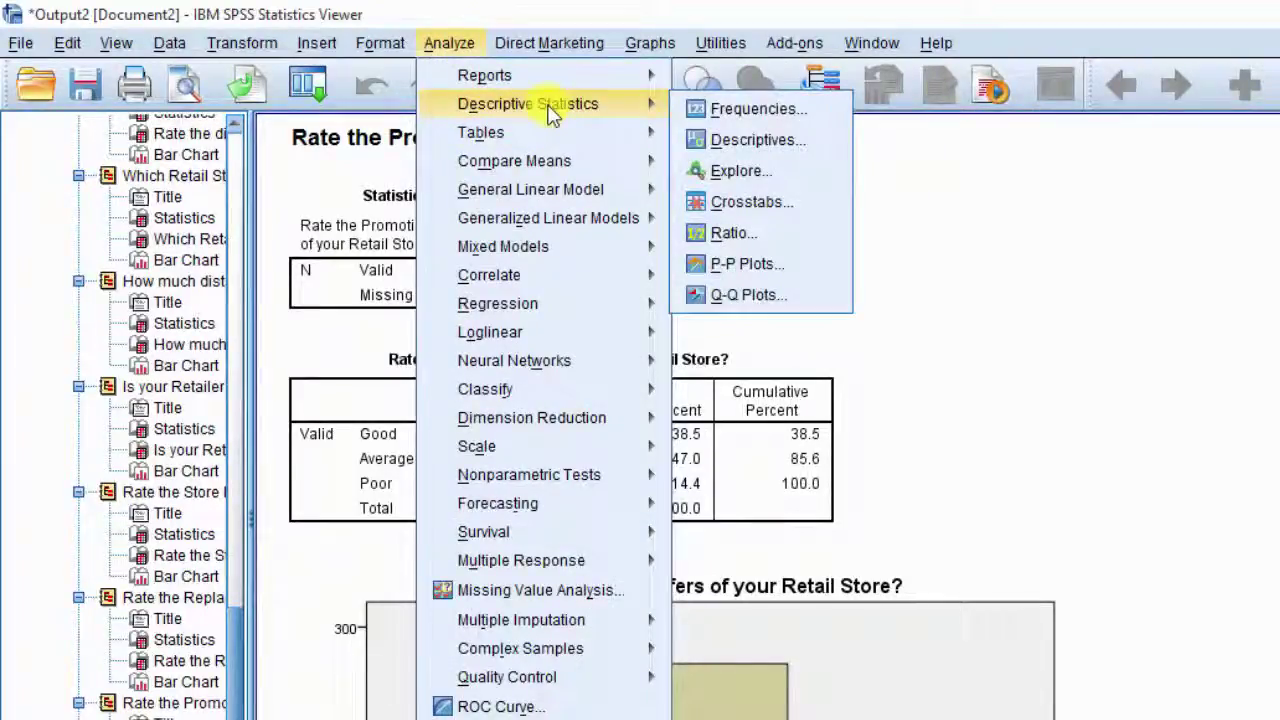
click(785, 218)
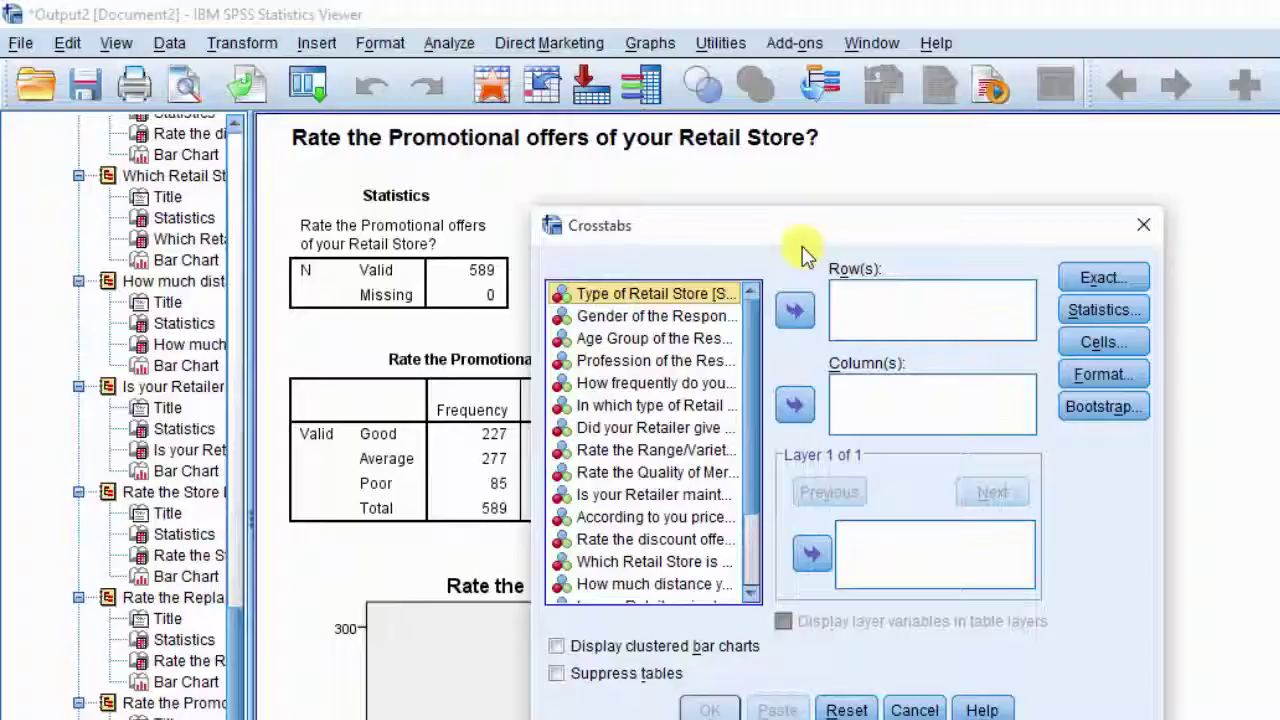
click(700, 318)
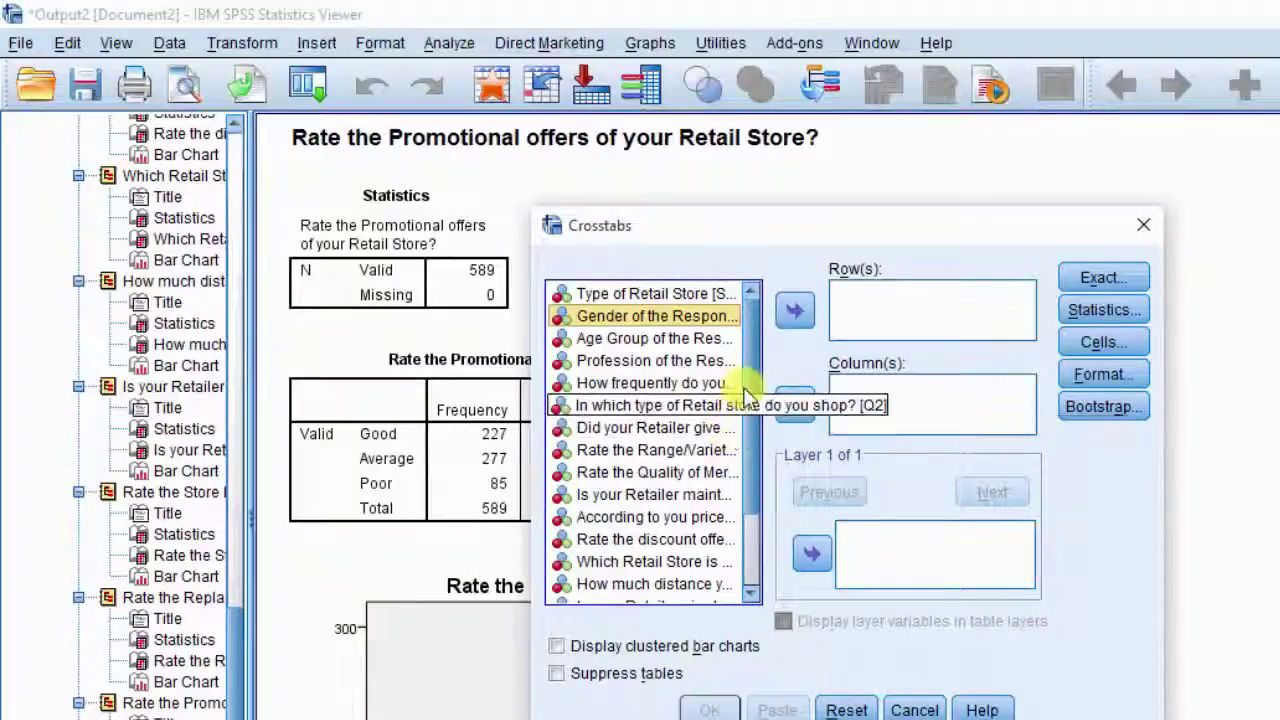
click(795, 314)
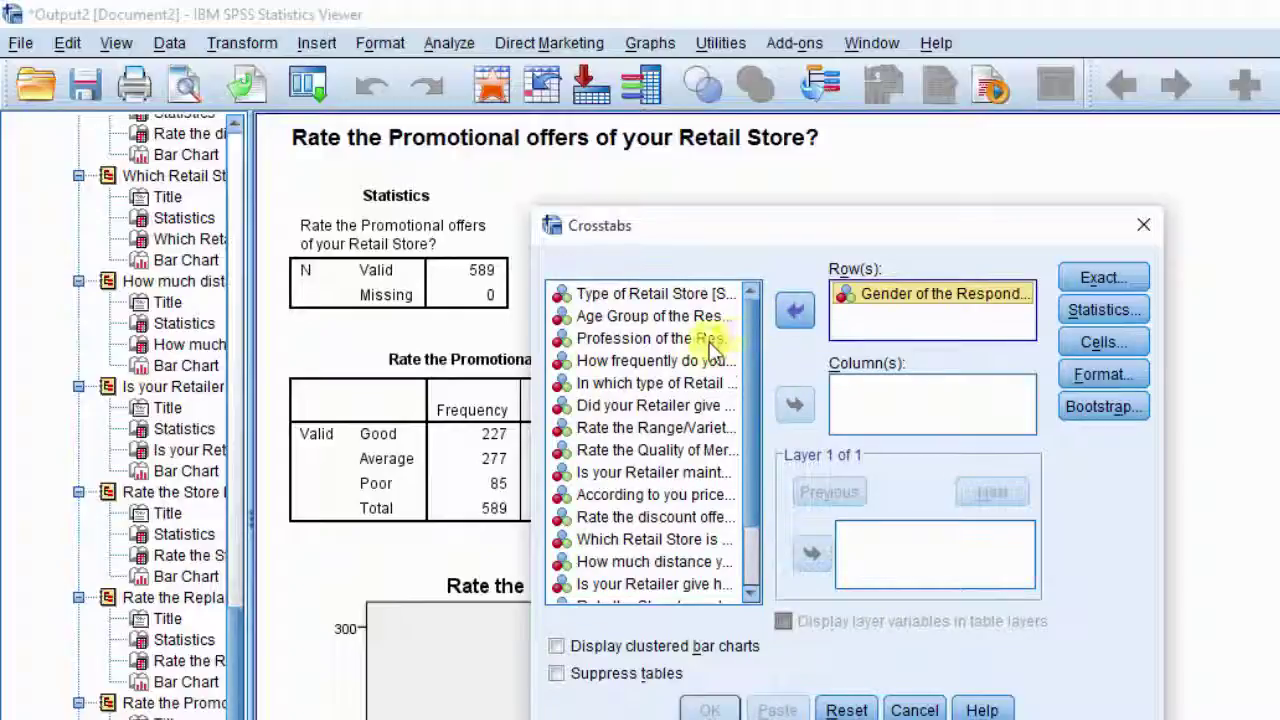
Step: Add questions Q2 to Q8, from type of retail store to the discount rating, as the Crosstabs column variables
click(623, 382)
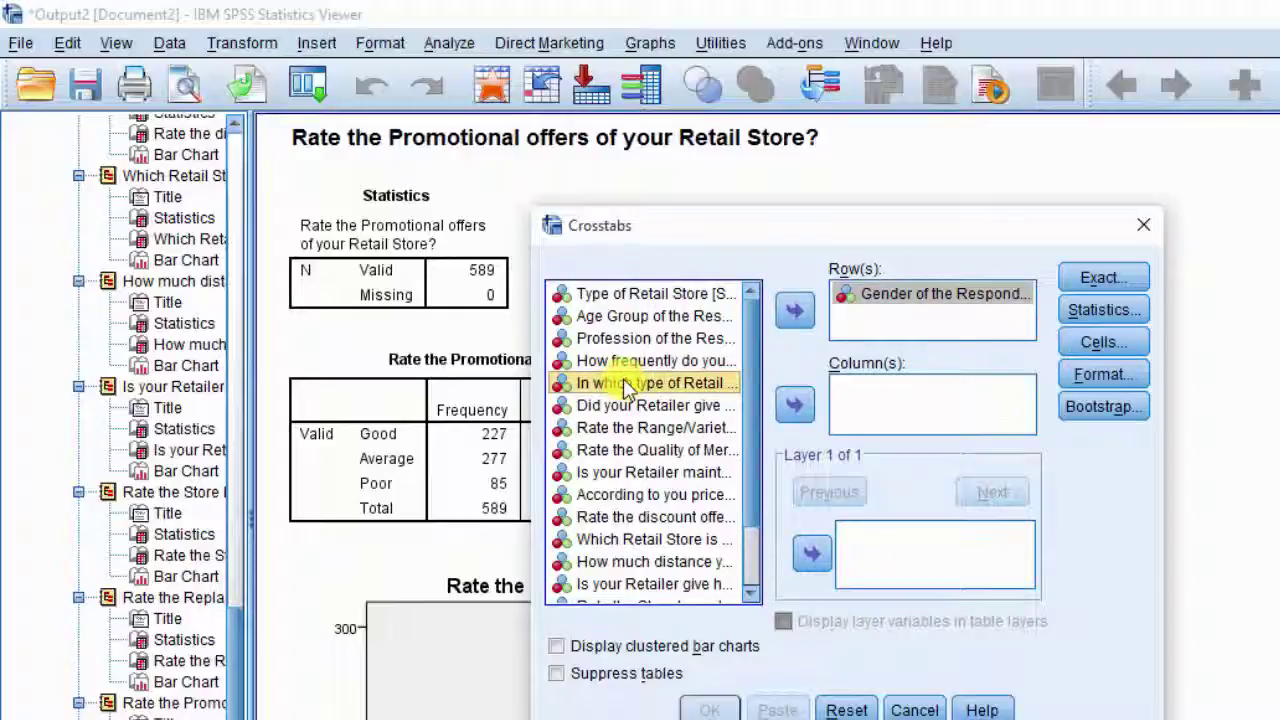
drag(623, 379, 621, 518)
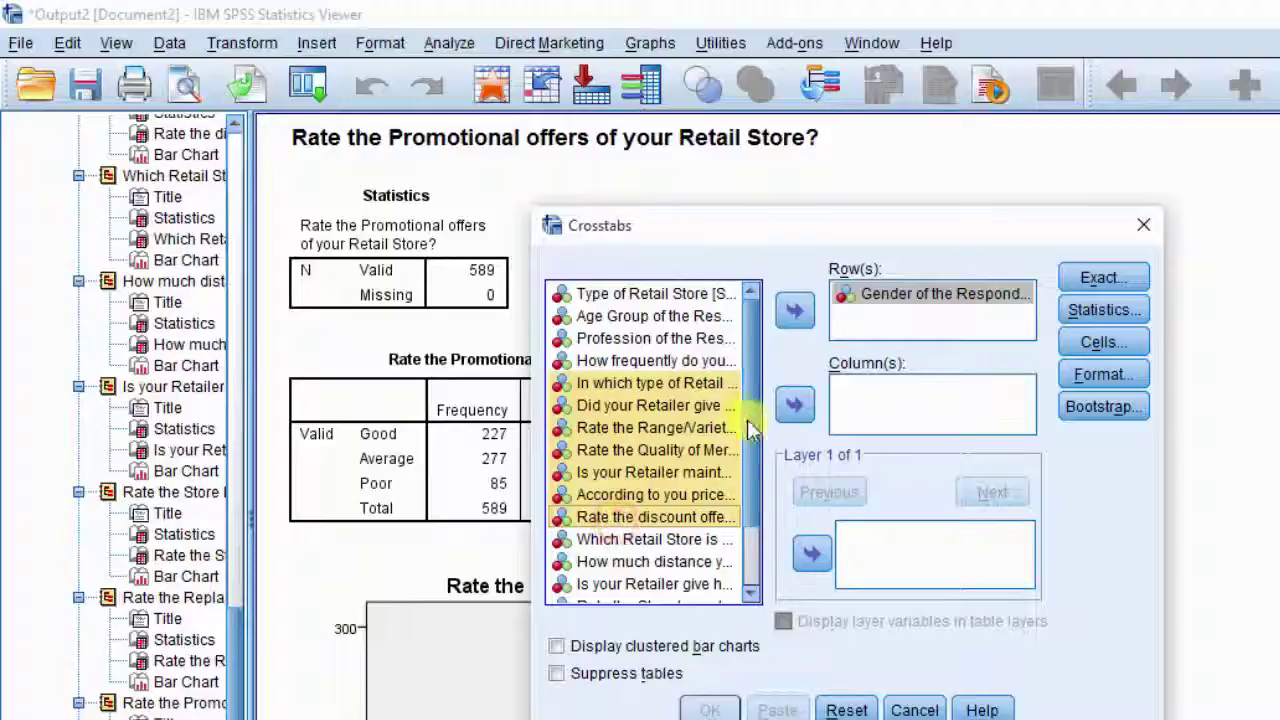
click(795, 404)
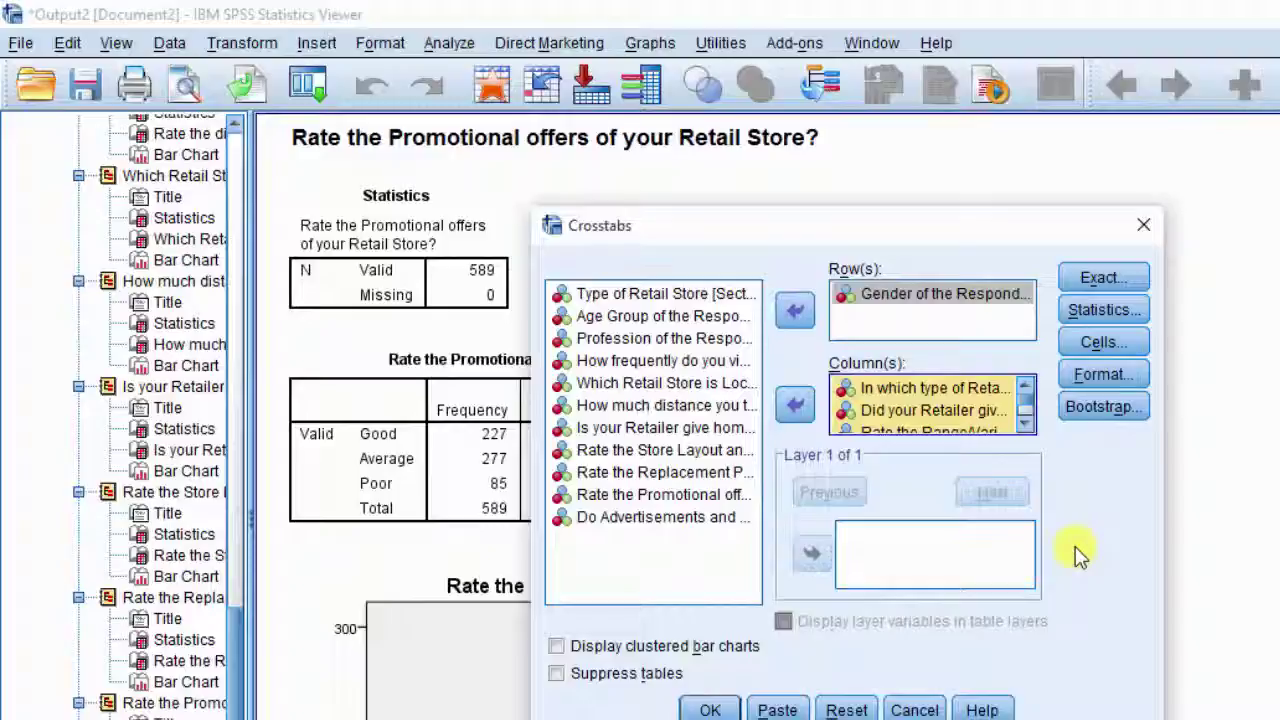
Step: Include total percentages in the Crosstabs cells alongside the observed counts and run the analysis
click(1128, 343)
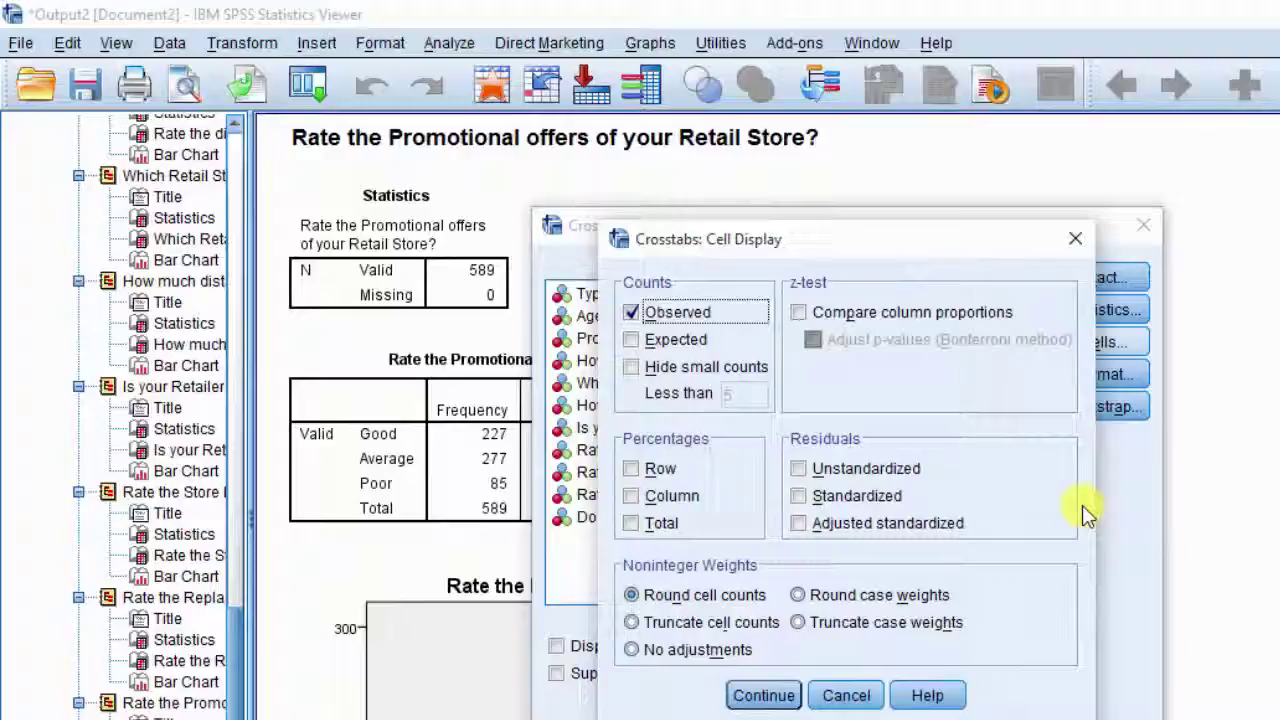
click(659, 521)
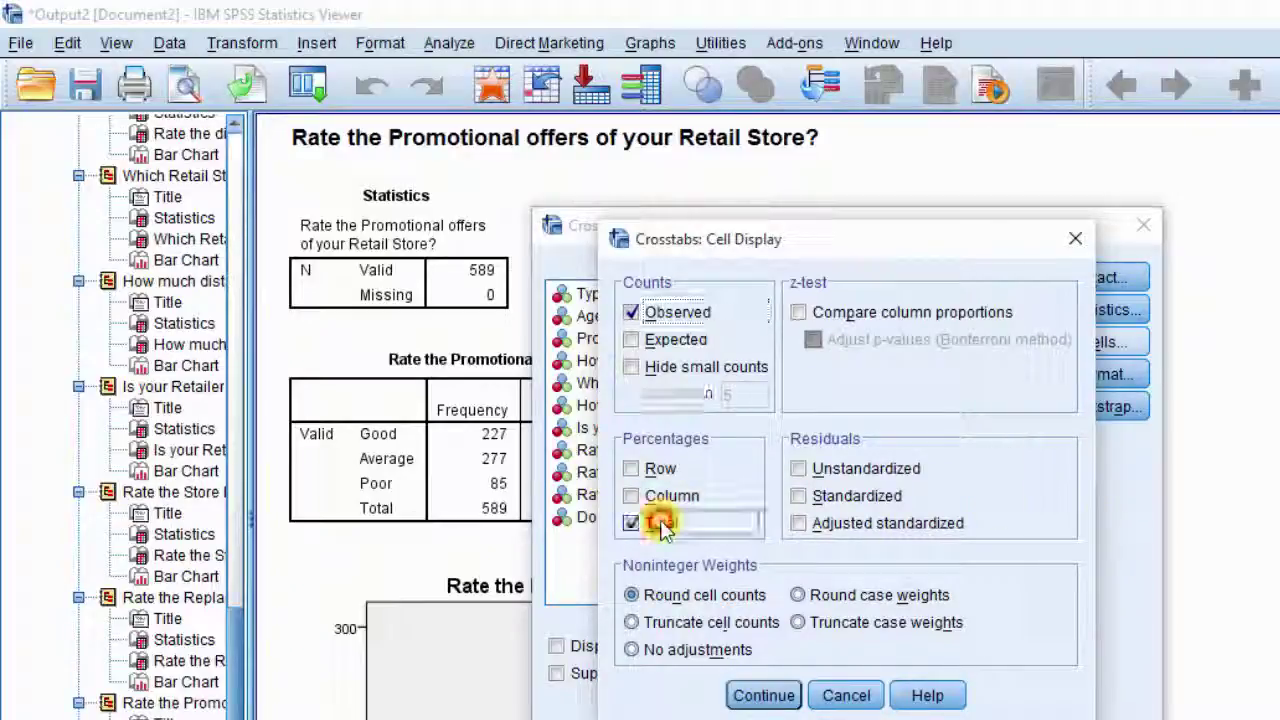
click(760, 697)
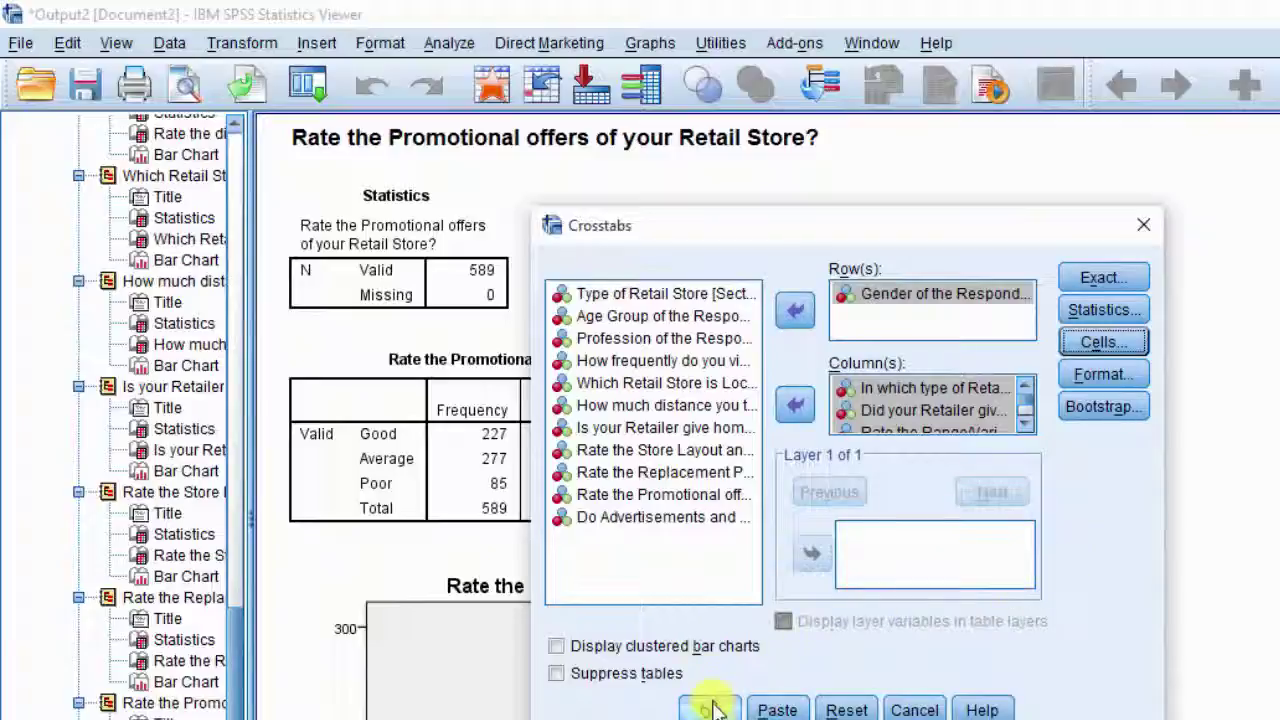
click(710, 708)
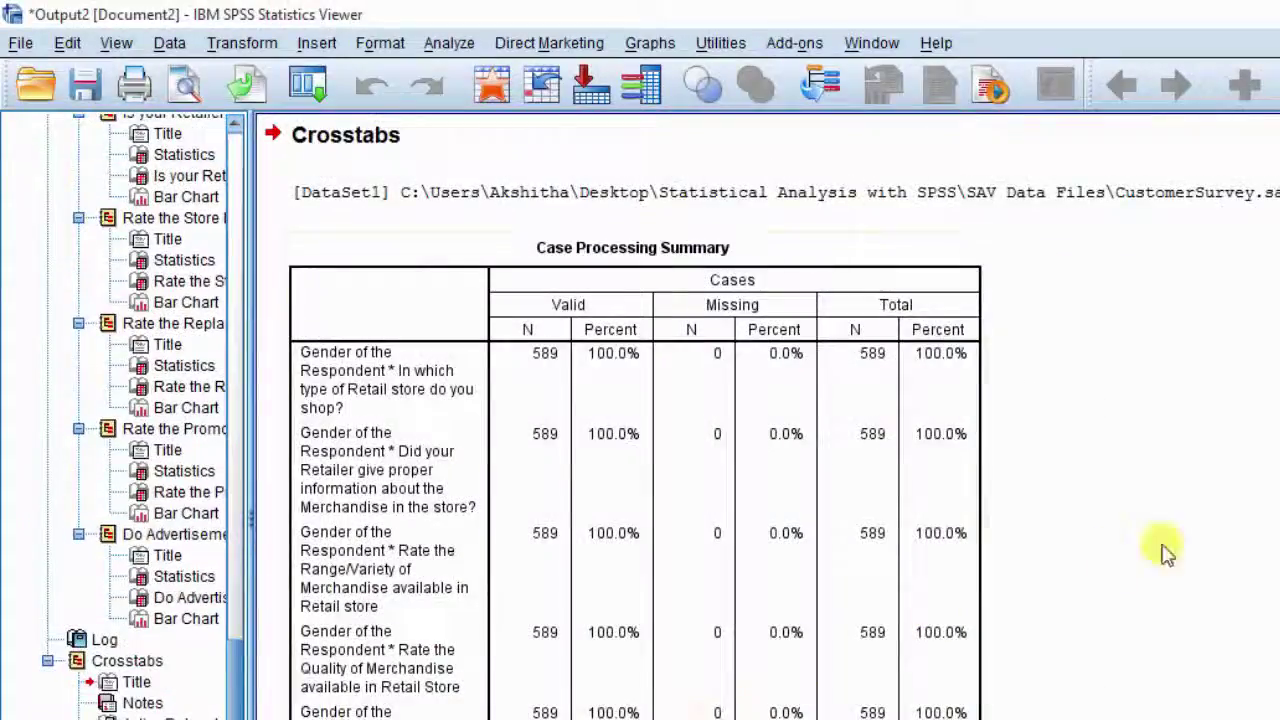
Step: Review the generated output, examining the frequency tables and bar charts of the survey variables
scroll(1166, 551, down, 10)
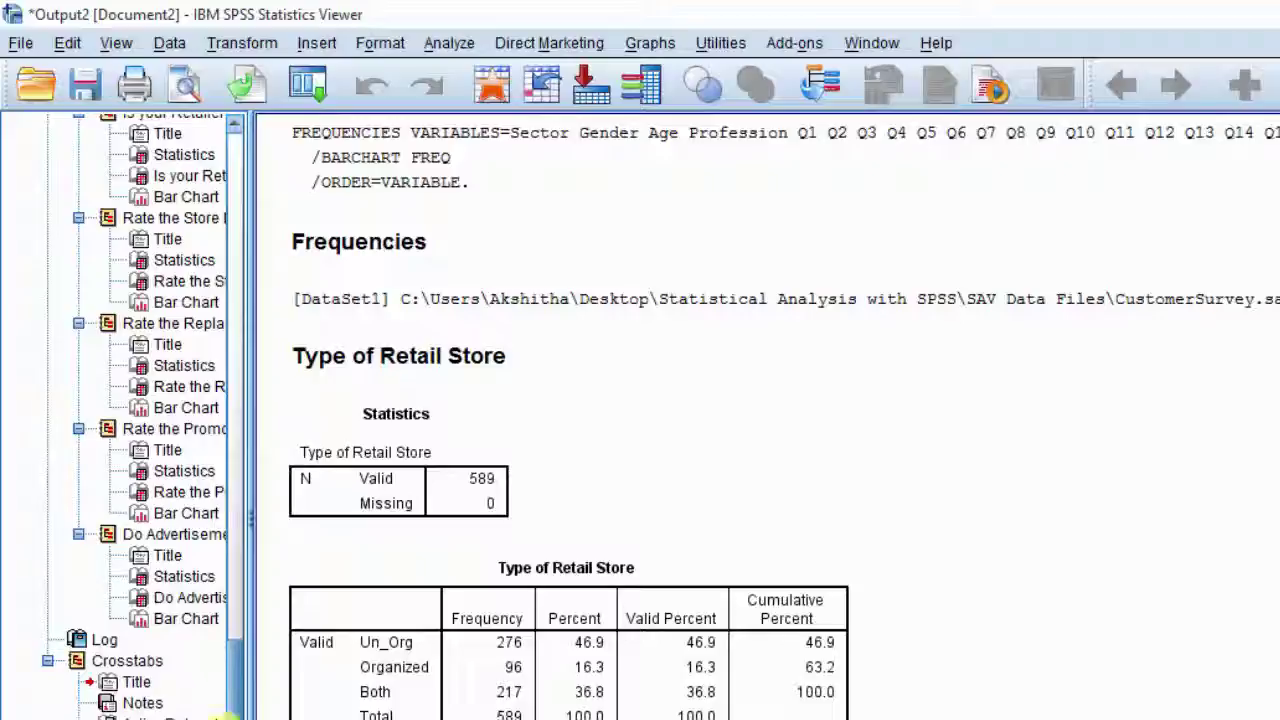
drag(229, 709, 262, 178)
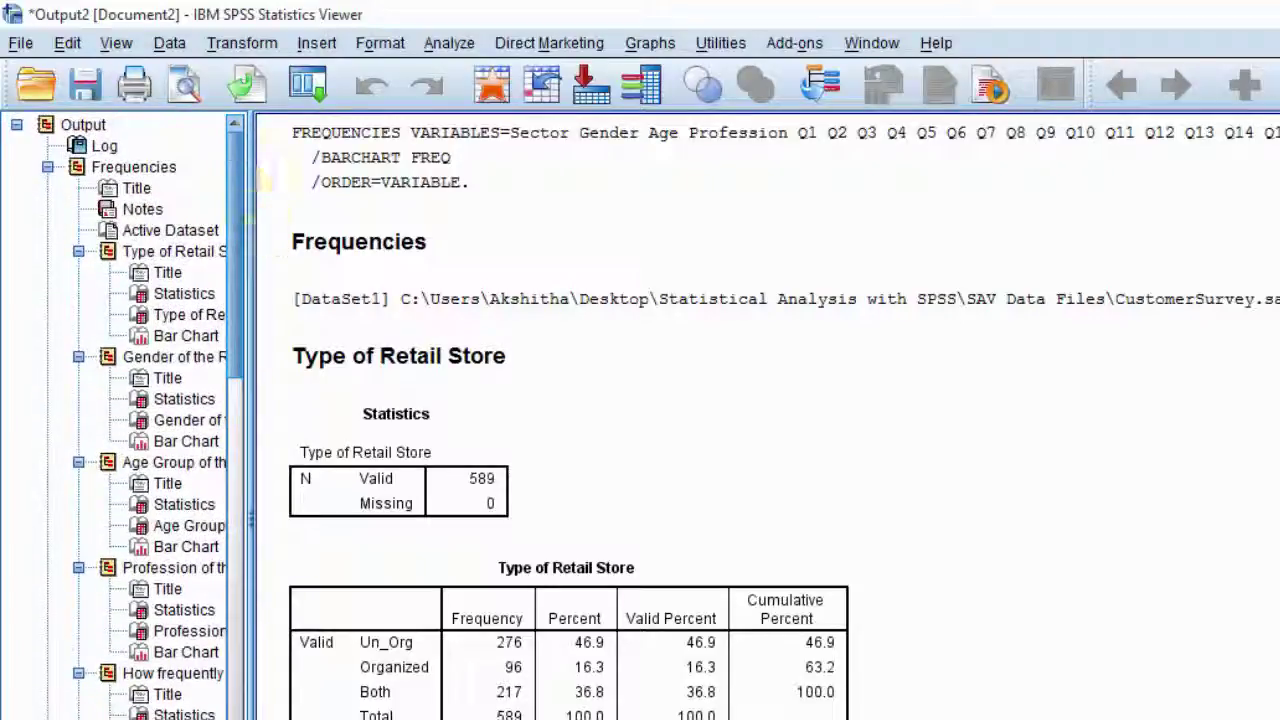
scroll(768, 416, down, 20)
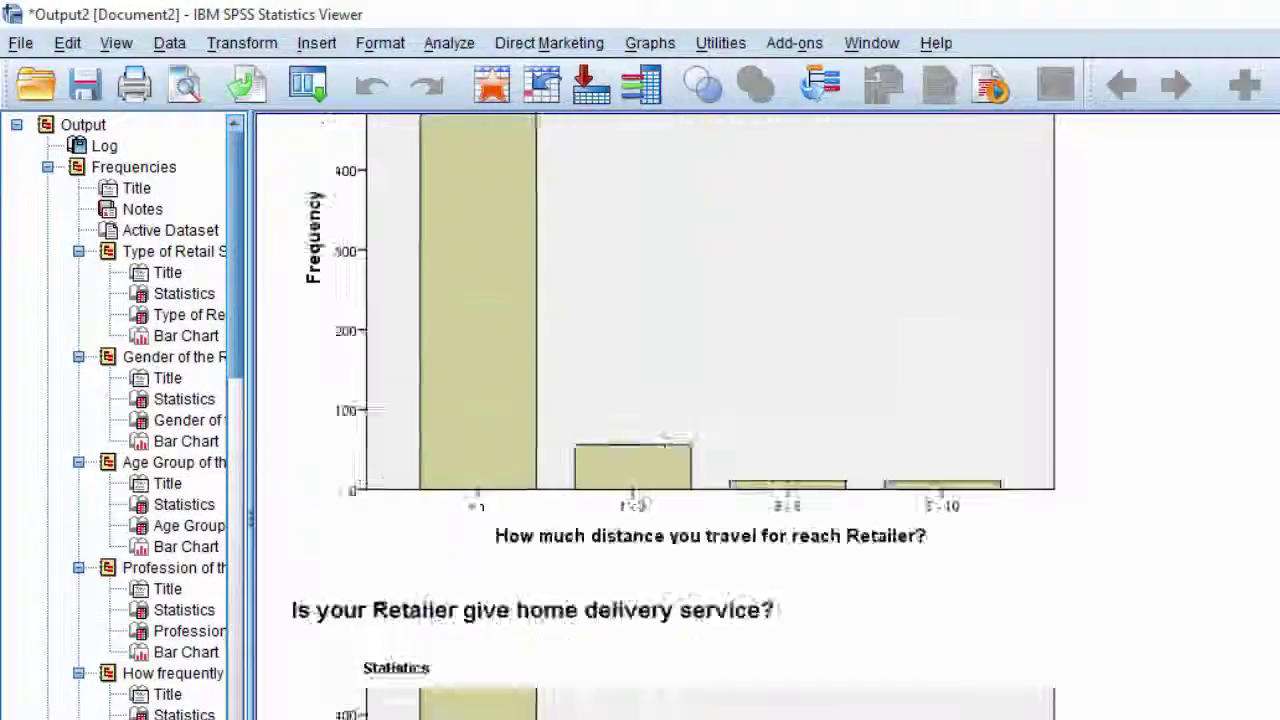
scroll(672, 416, down, 15)
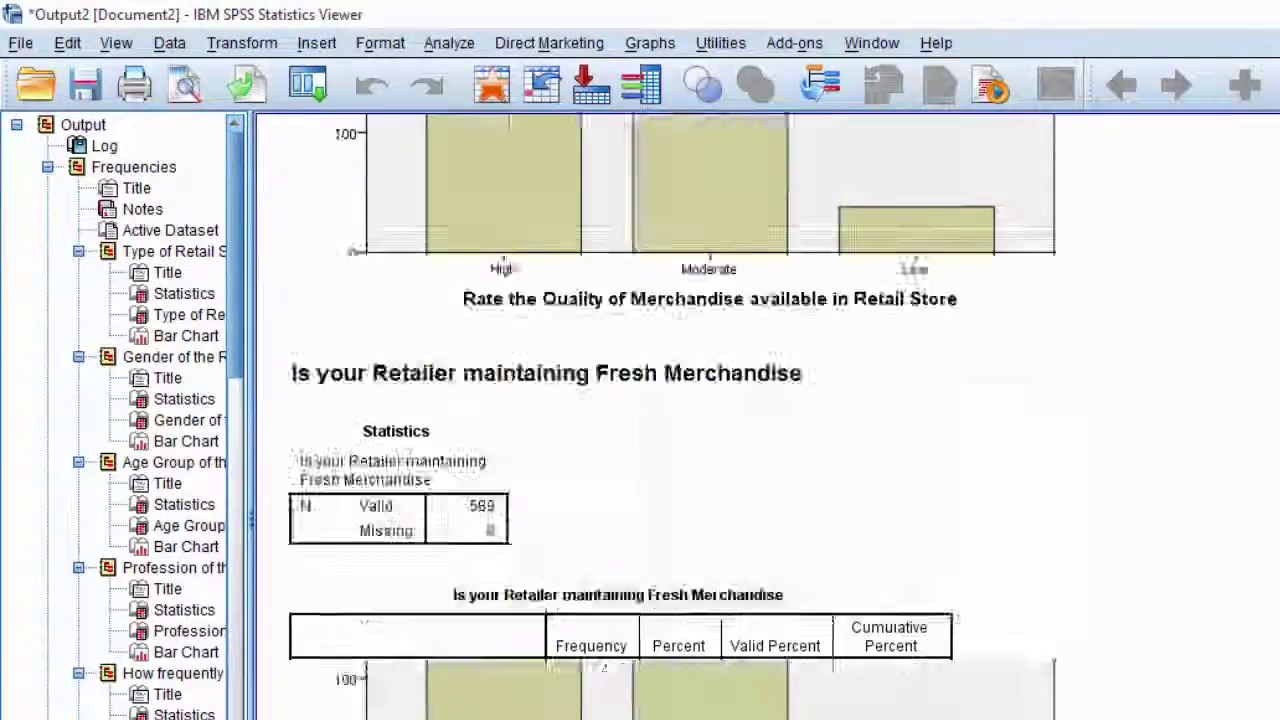
scroll(768, 416, up, 20)
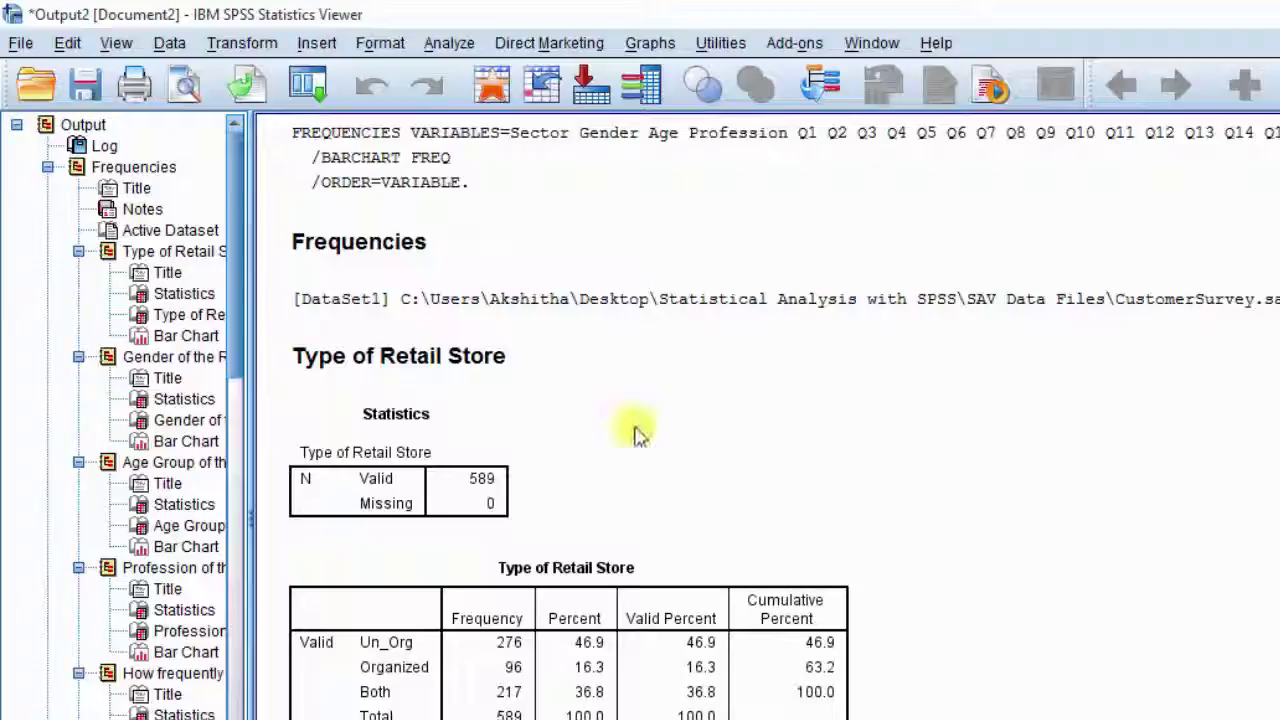
Step: Start exporting all output objects as a Word/RTF (*.doc) document
click(19, 46)
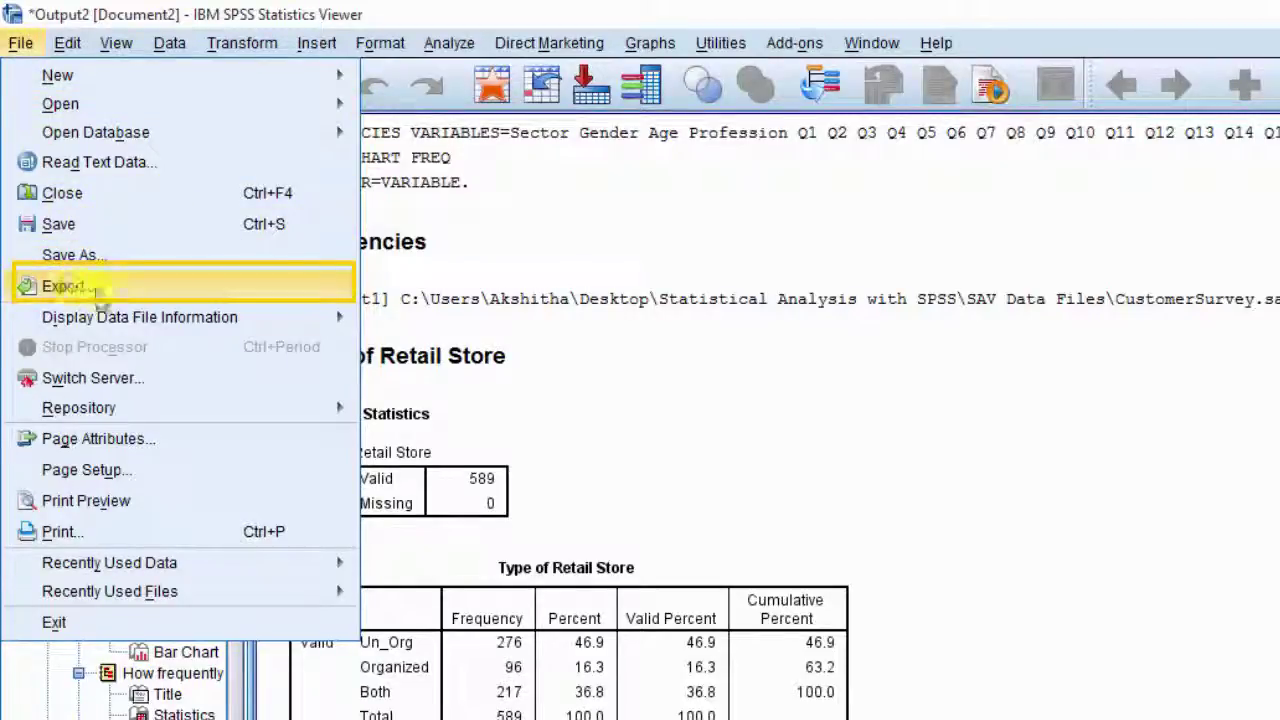
click(151, 288)
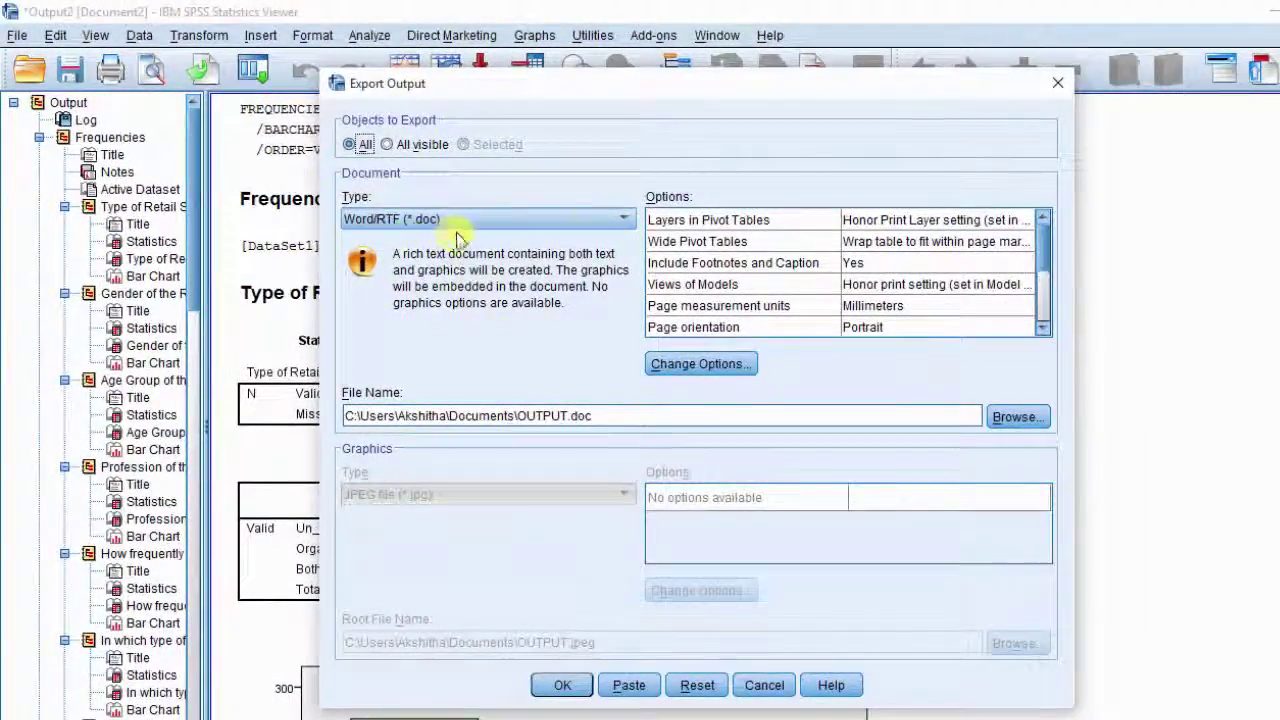
click(620, 219)
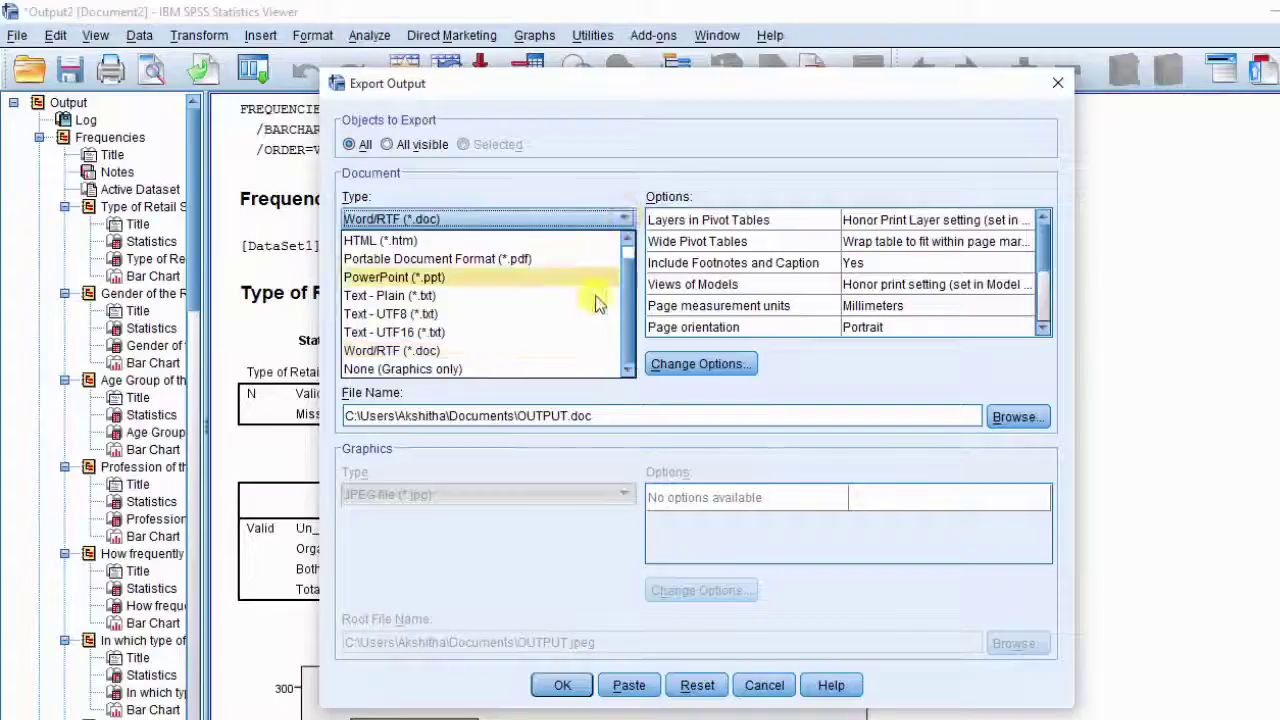
click(570, 351)
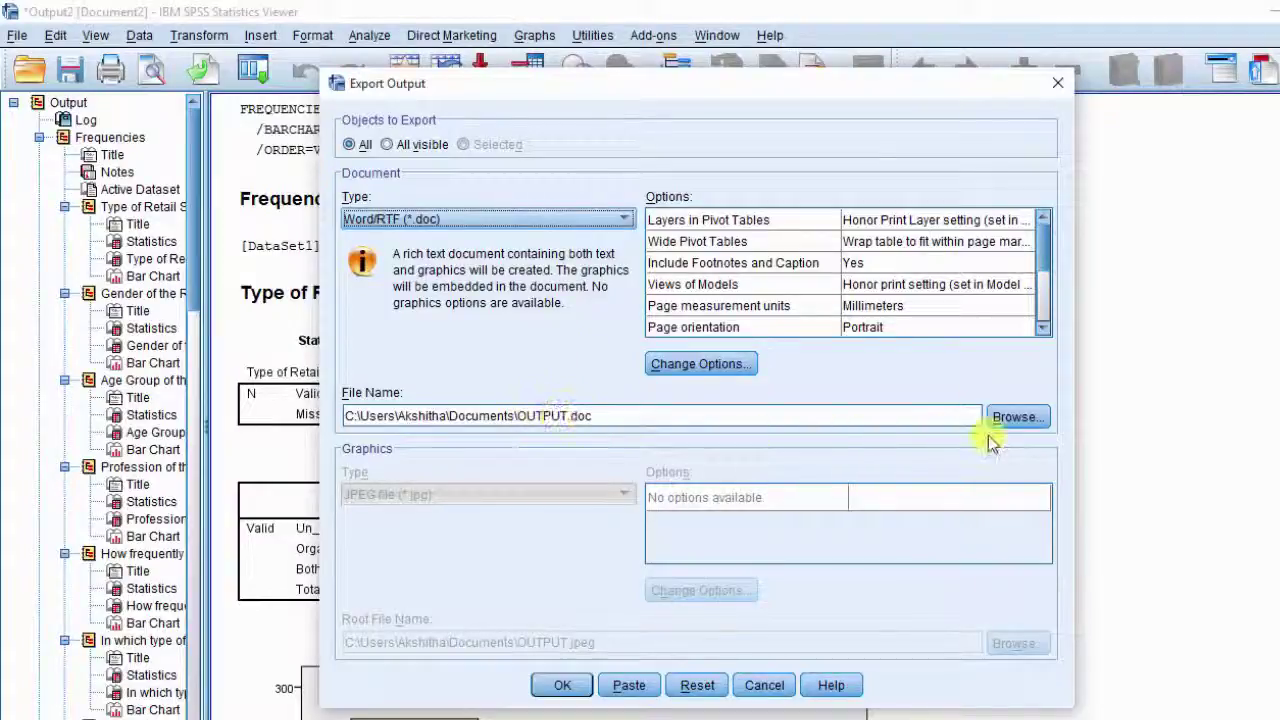
Step: Set the export file to "Freq and Crosstab" on the Desktop and run the export
click(1017, 417)
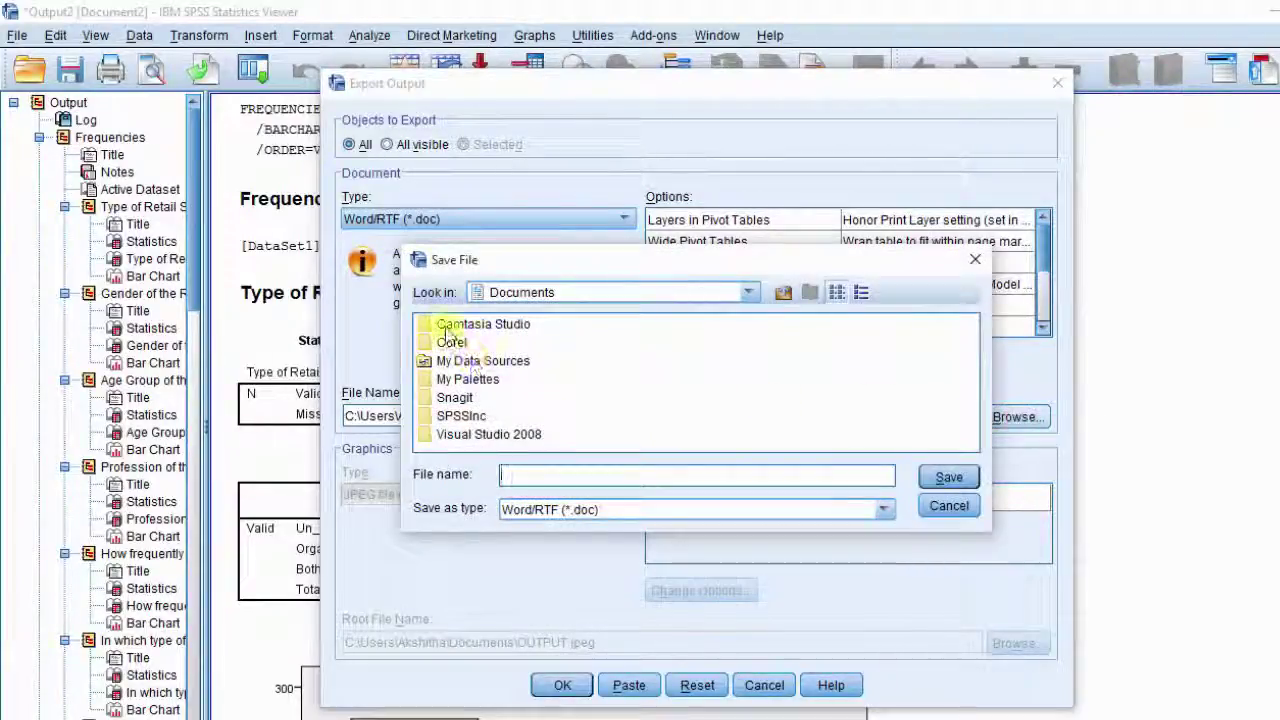
click(751, 292)
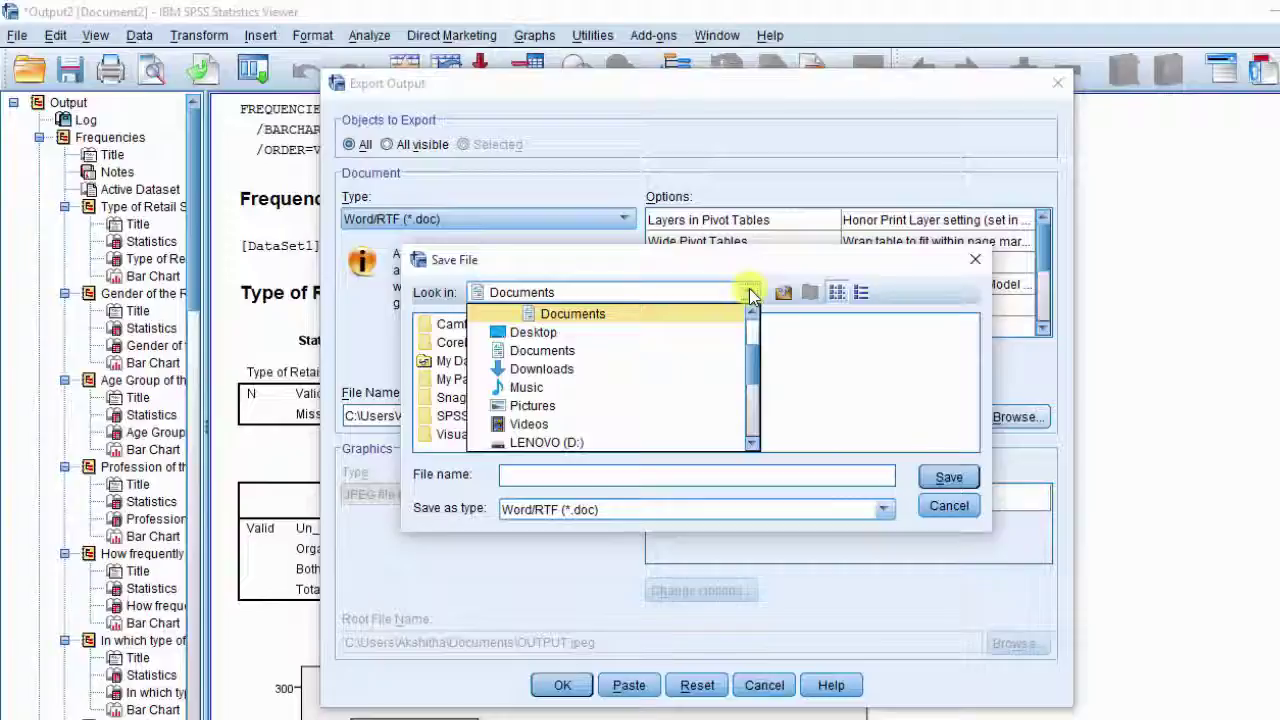
click(659, 334)
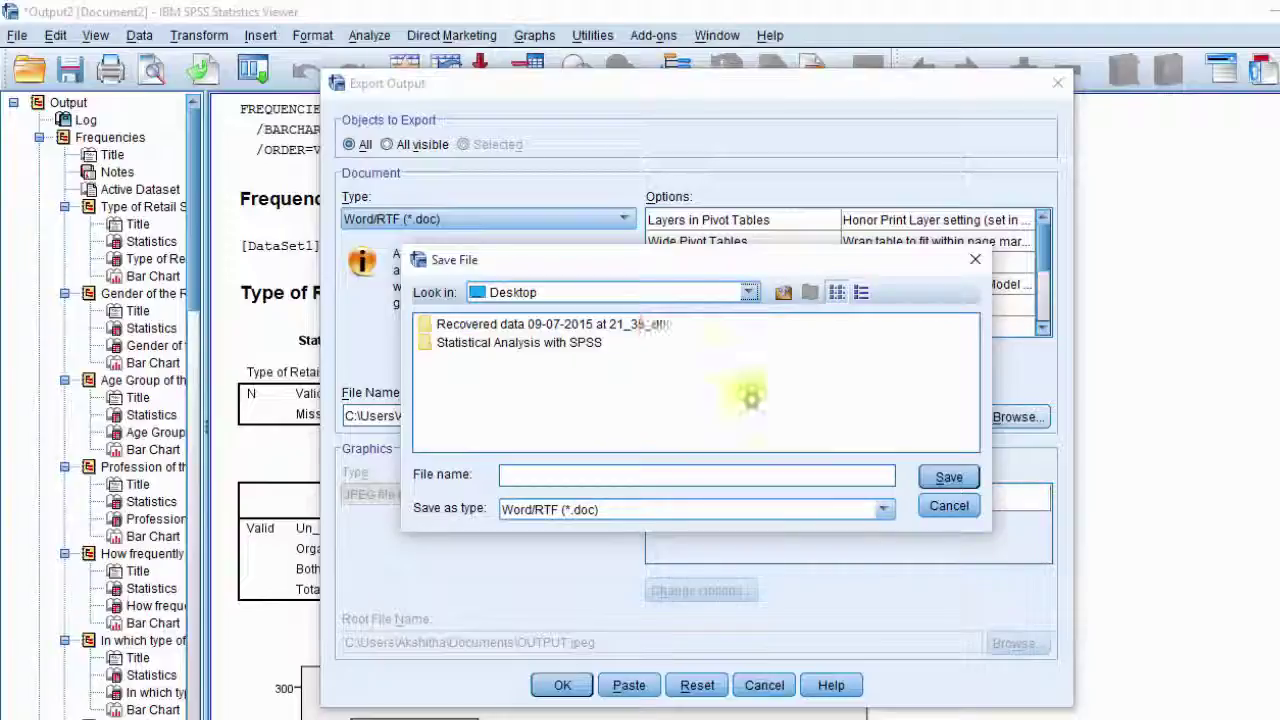
click(631, 474)
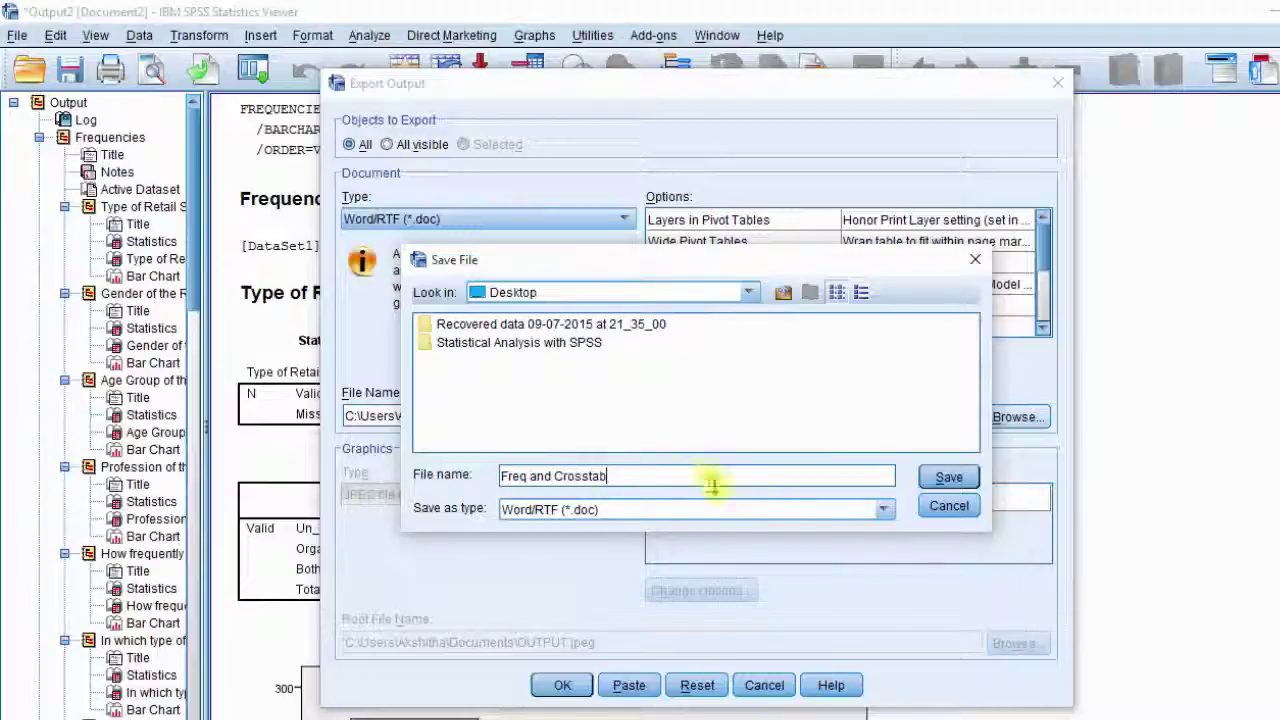
click(945, 477)
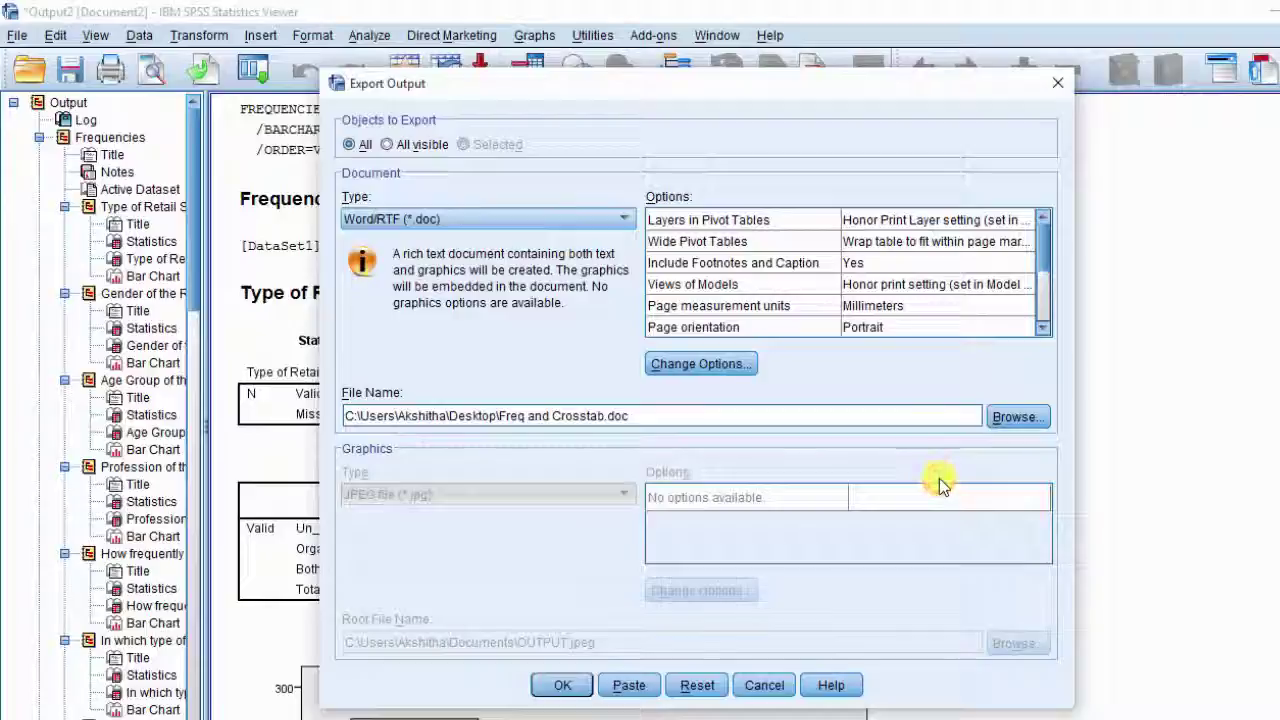
click(558, 687)
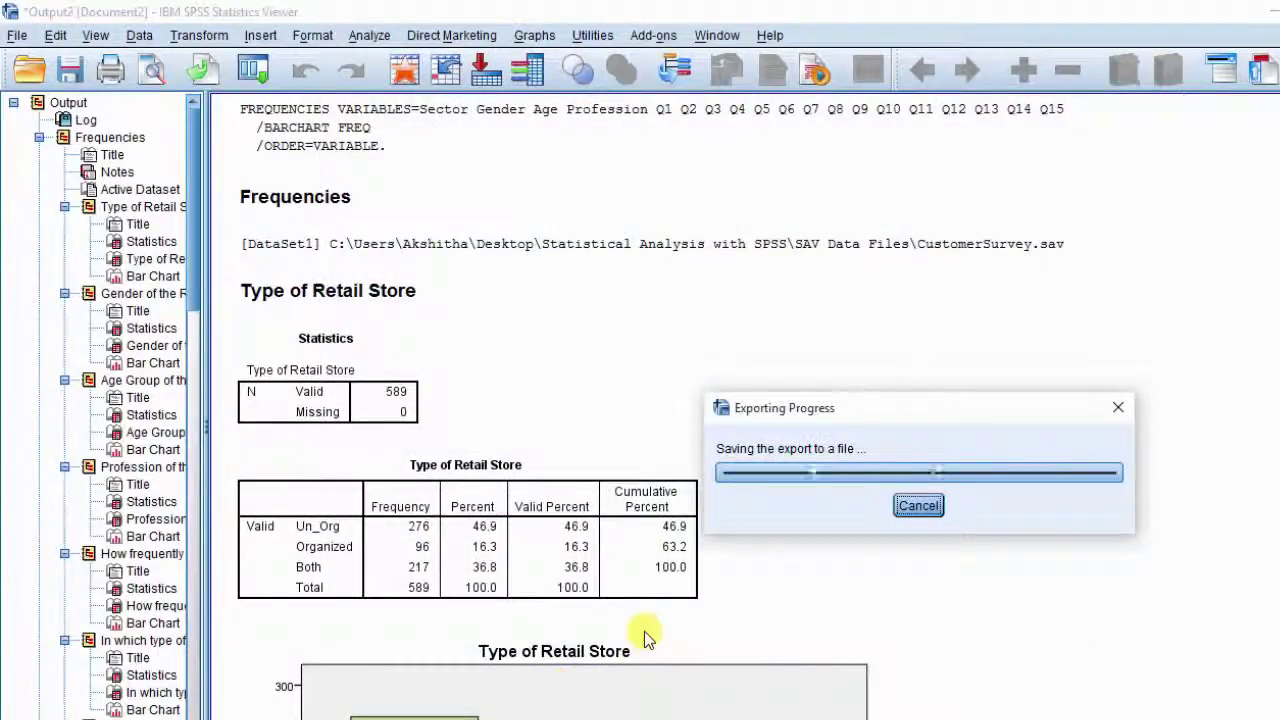
Step: Close the output viewer without saving its contents and leave the Data Editor for the desktop
key(alt+F4)
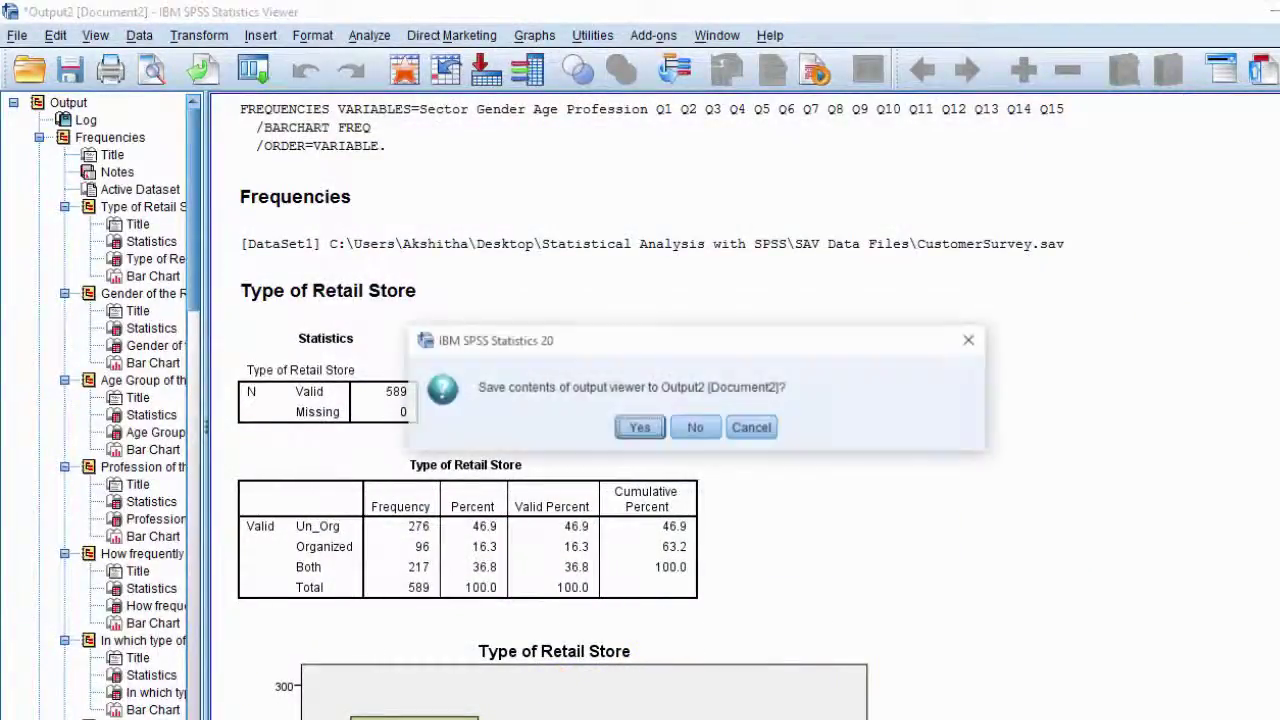
click(687, 428)
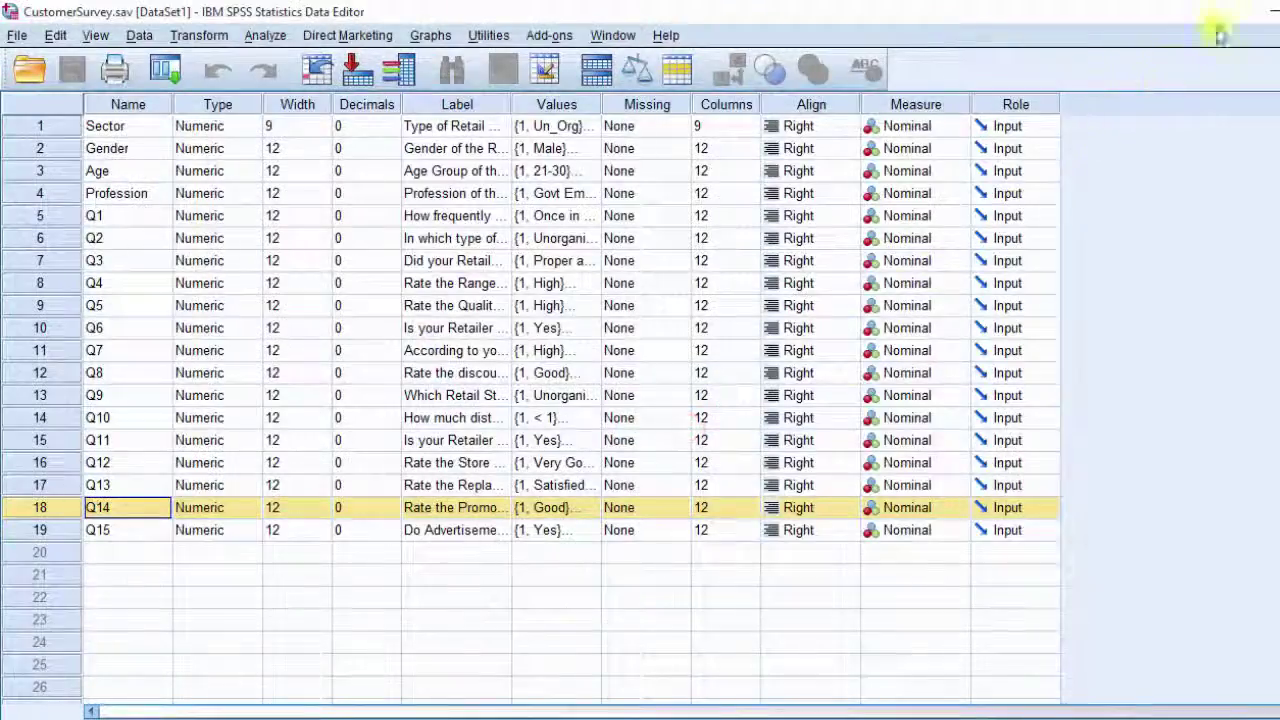
click(1260, 10)
Step: Open the exported "Freq and Crosstab" document from the desktop in Microsoft Word and look through its output
click(122, 115)
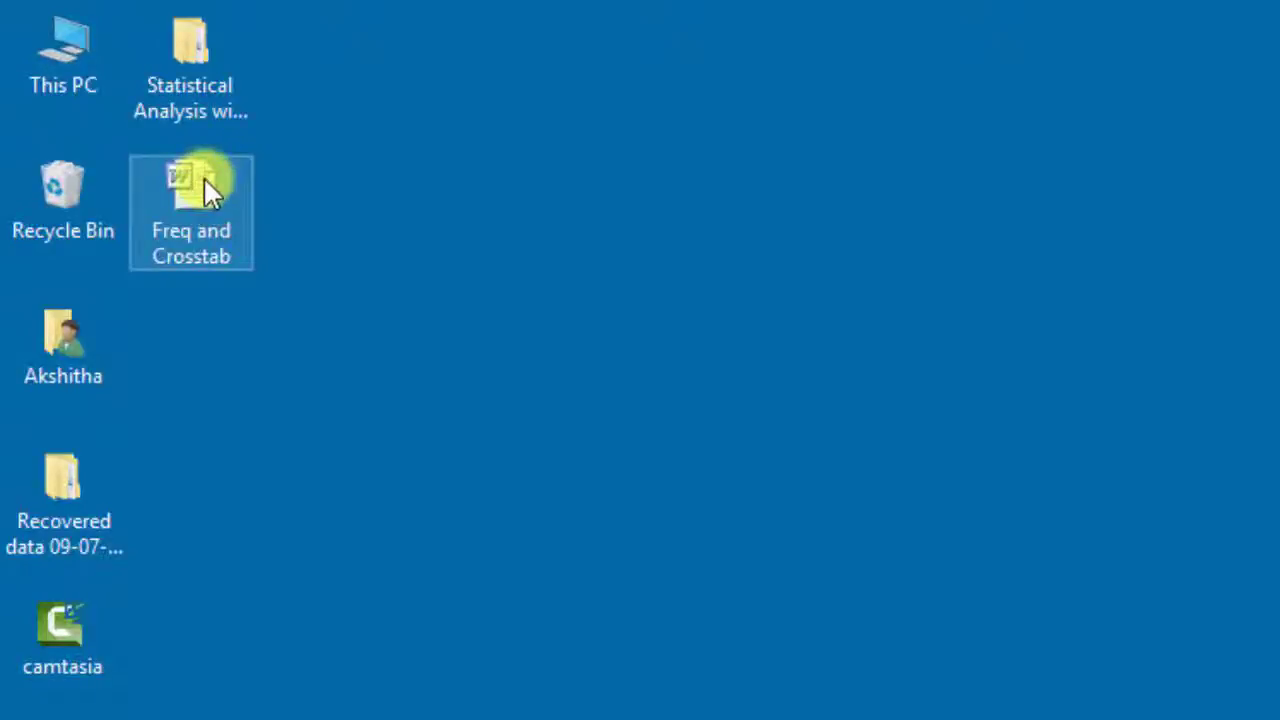
double_click(203, 176)
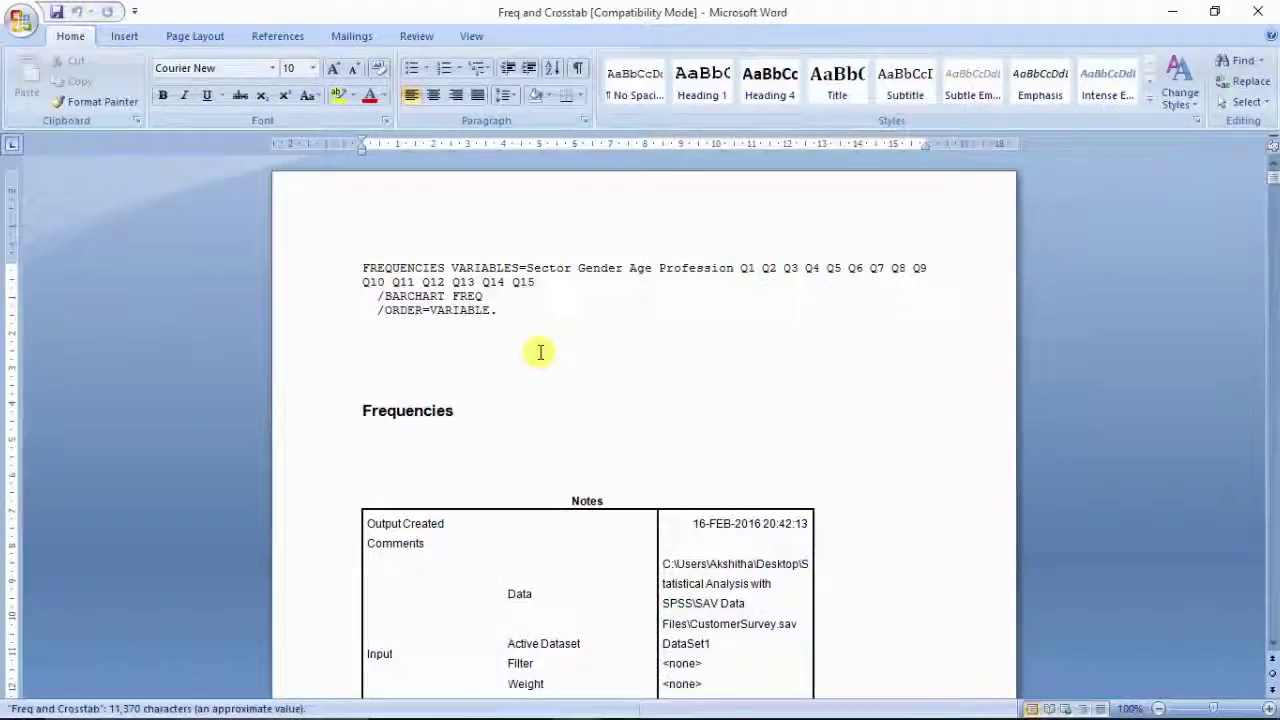
click(540, 352)
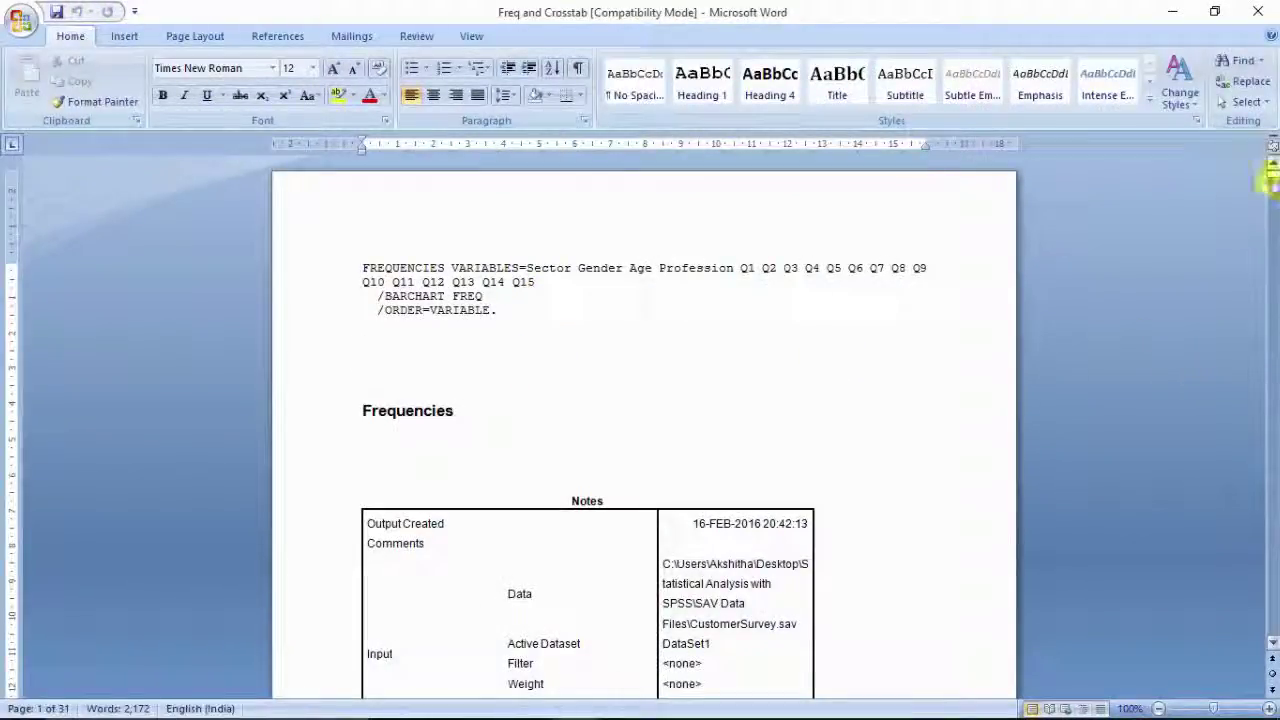
mouse_move(1268, 178)
mouse_down()
mouse_move(1270, 632)
mouse_move(1272, 180)
mouse_up()
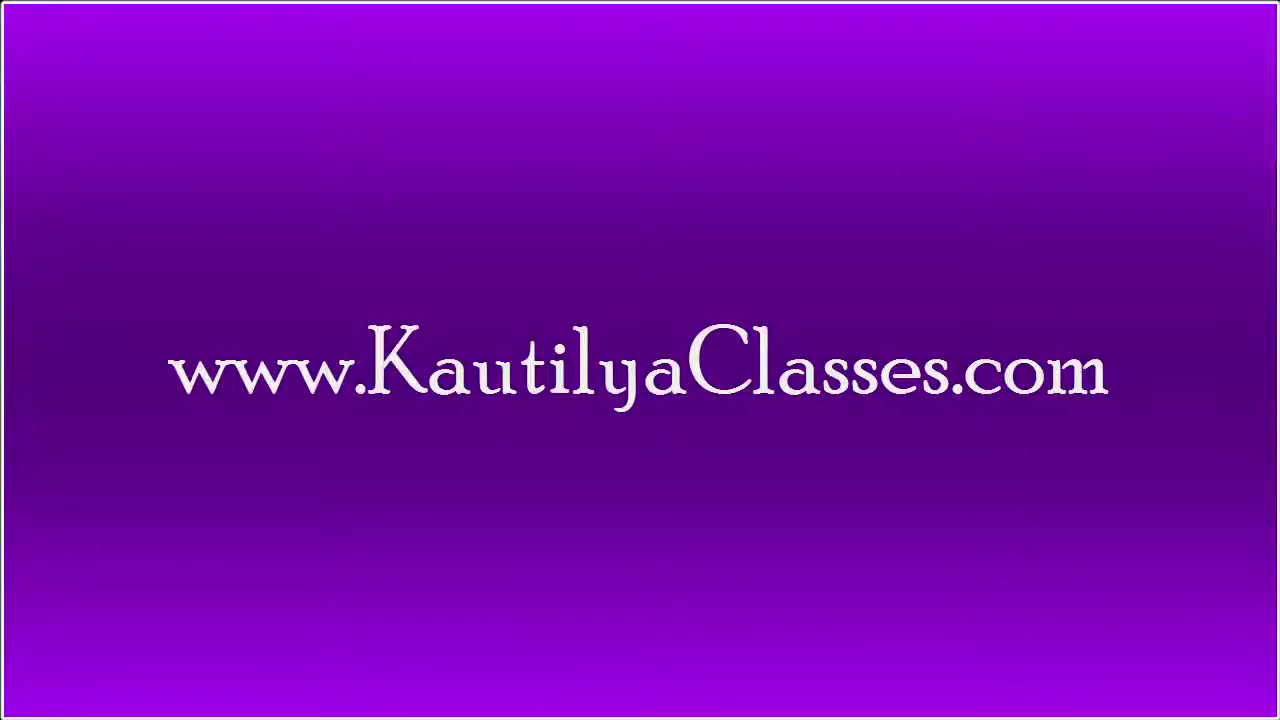